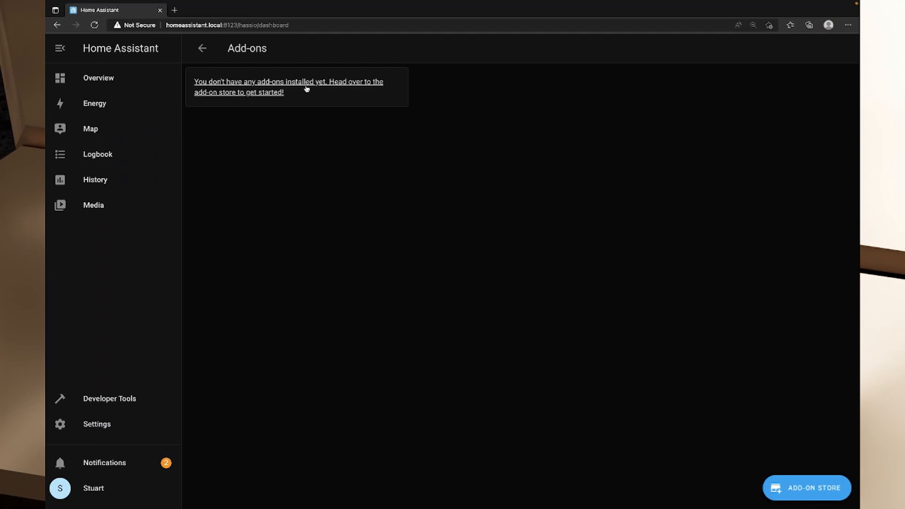
Open the add-on store and look through the available official, ESPHome and community add-ons.
left_click(808, 488)
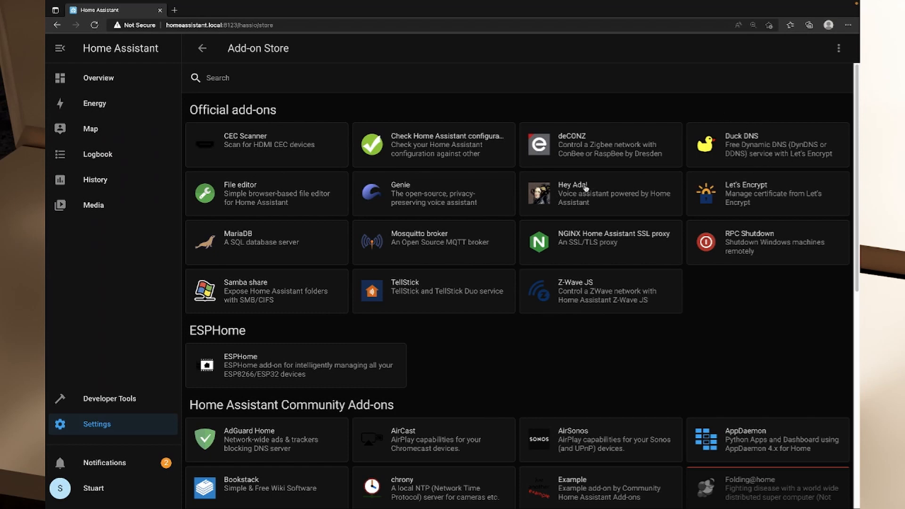
scroll(581, 202, "down", 1)
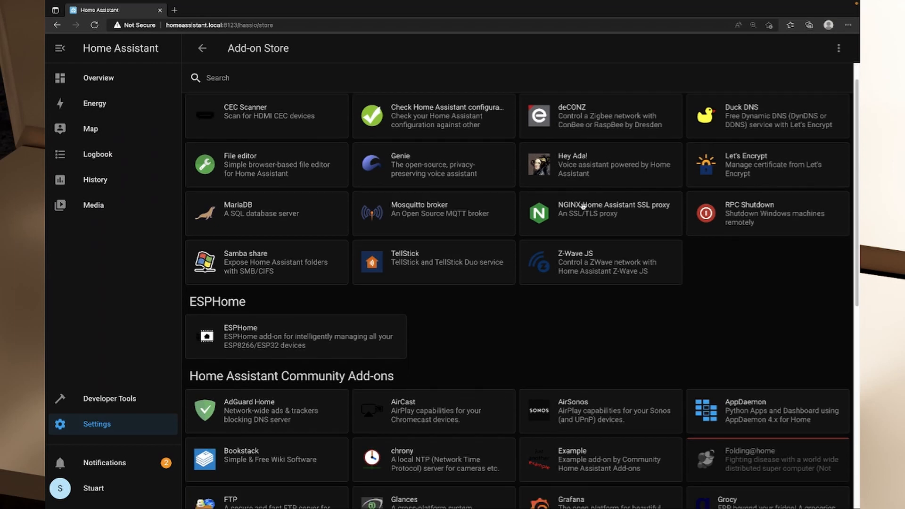
scroll(519, 245, "down", 5)
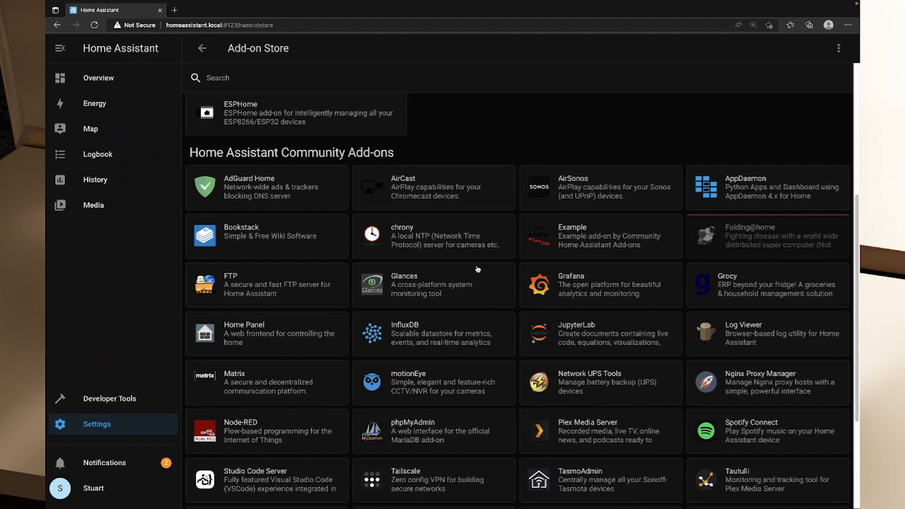
scroll(528, 288, "down", 1)
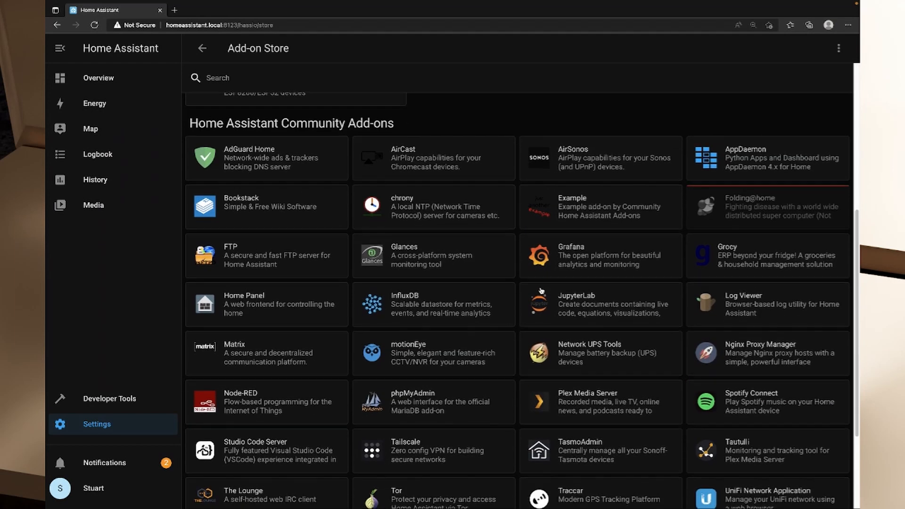
scroll(537, 292, "down", 2)
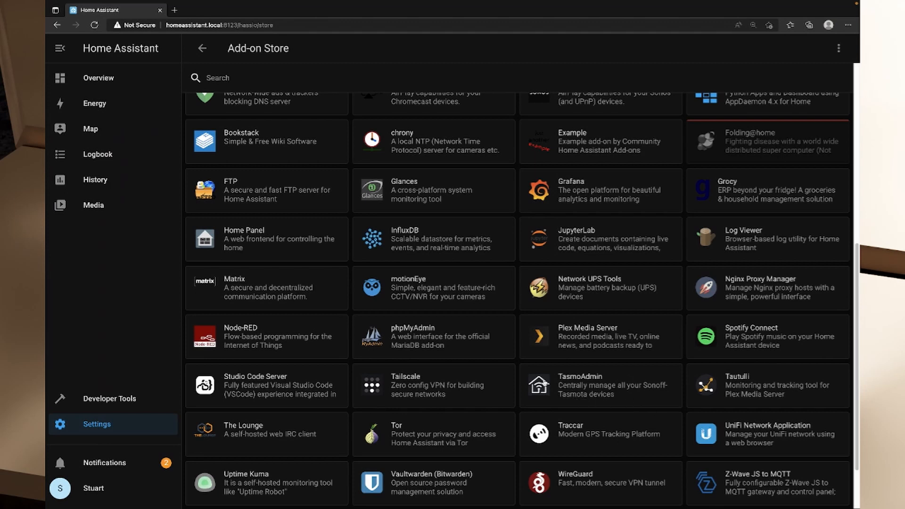
scroll(390, 409, "down", 2)
scroll(389, 409, "up", 8)
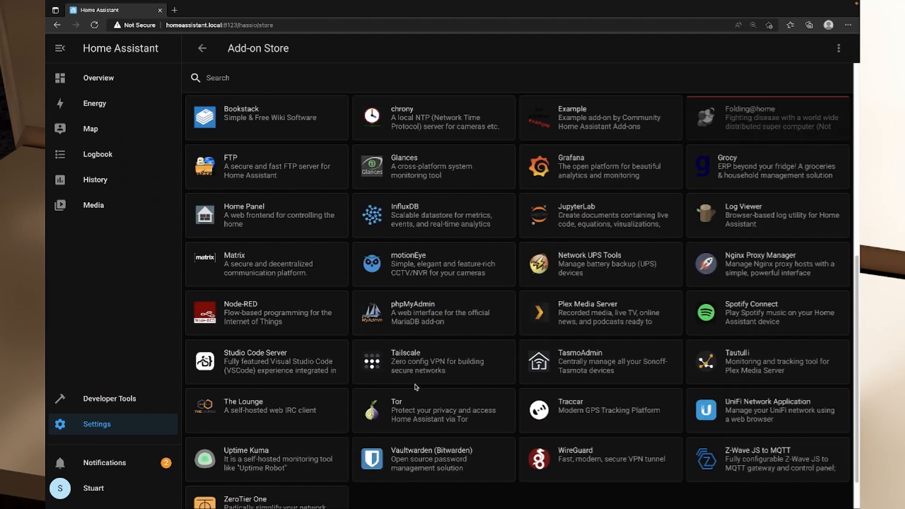
scroll(417, 387, "down", 8)
scroll(422, 389, "up", 8)
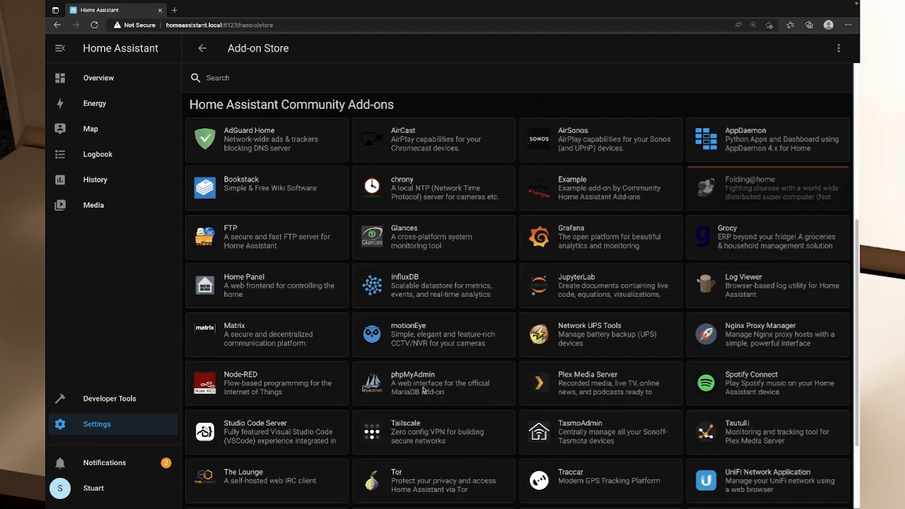
scroll(424, 391, "down", 8)
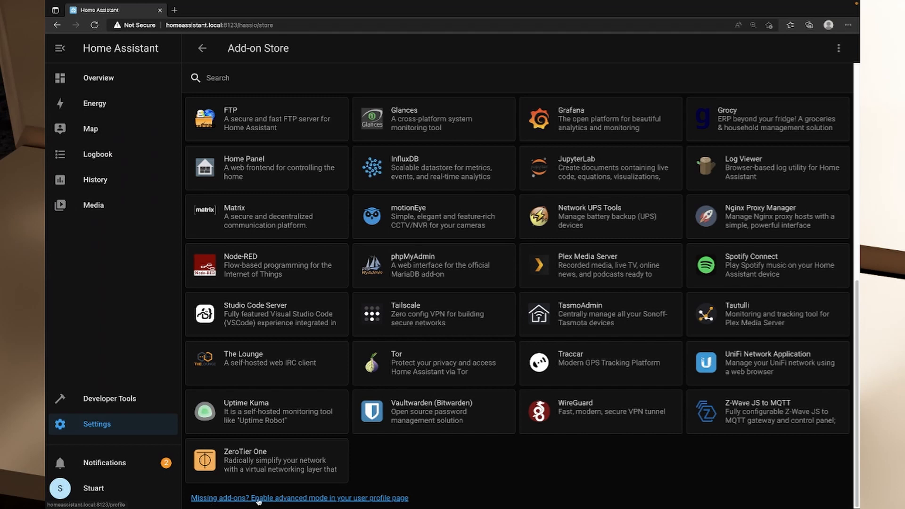
Go to the user profile page and enable Advanced Mode.
left_click(351, 498)
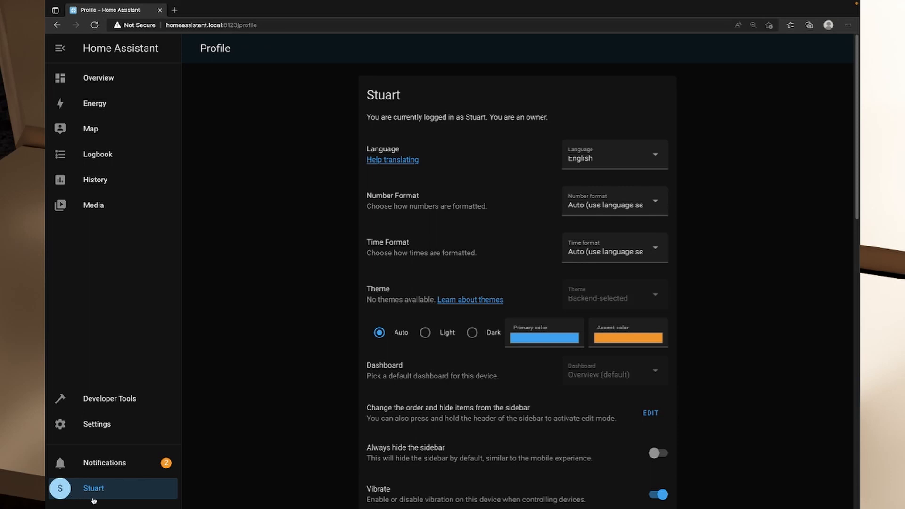
scroll(493, 264, "down", 1)
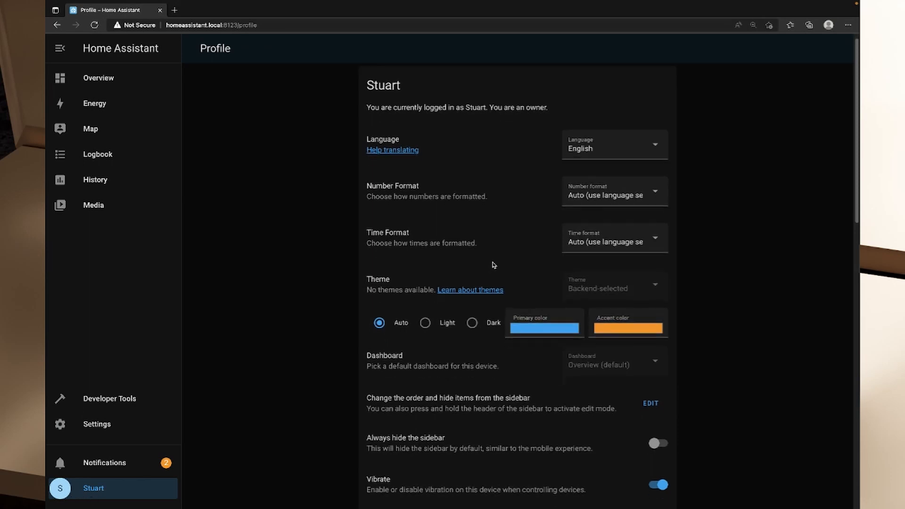
scroll(497, 269, "down", 4)
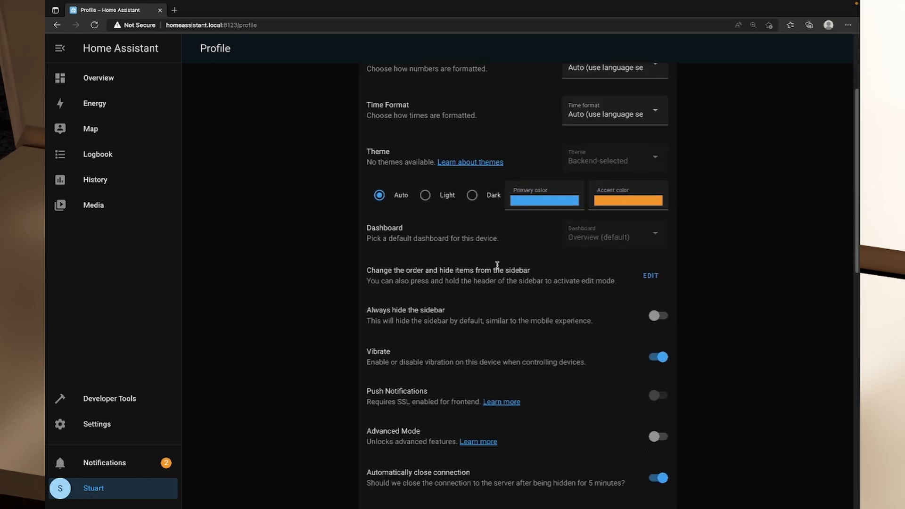
left_click_drag(382, 360, 441, 361)
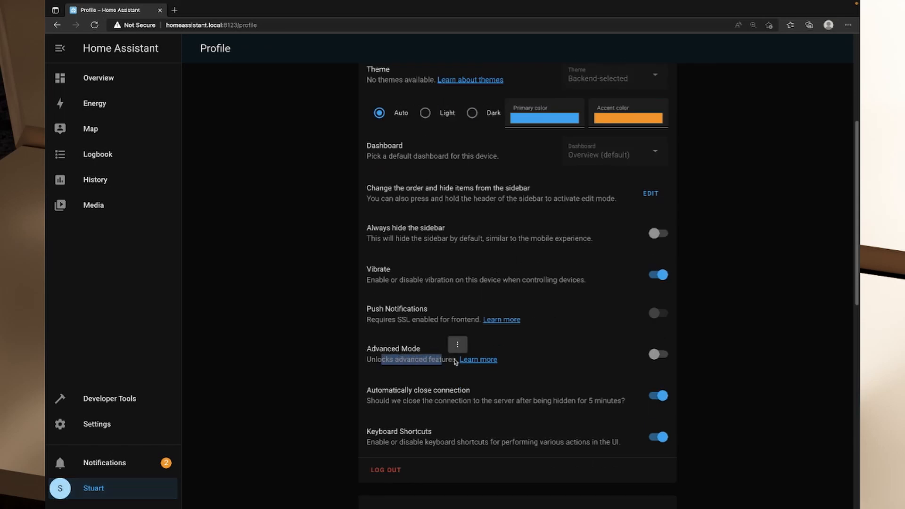
left_click(664, 358)
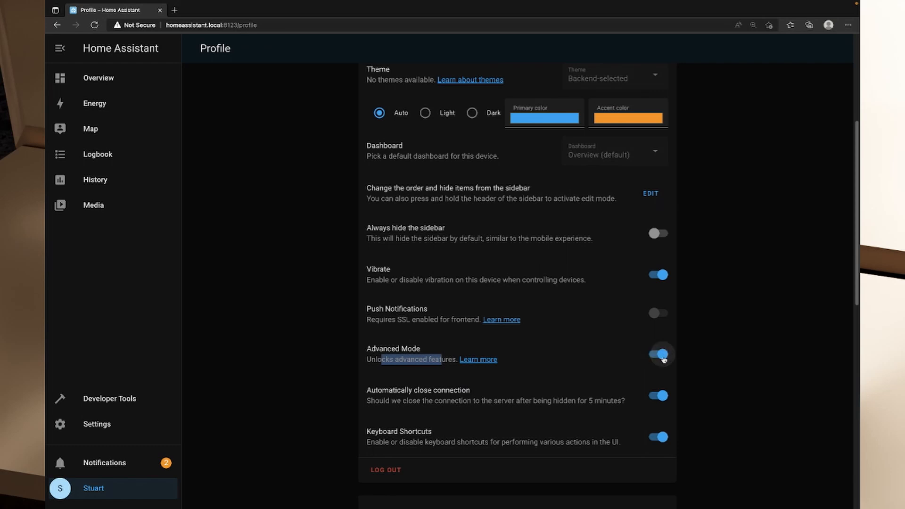
Return to the add-on store through the add-on settings.
left_click(89, 429)
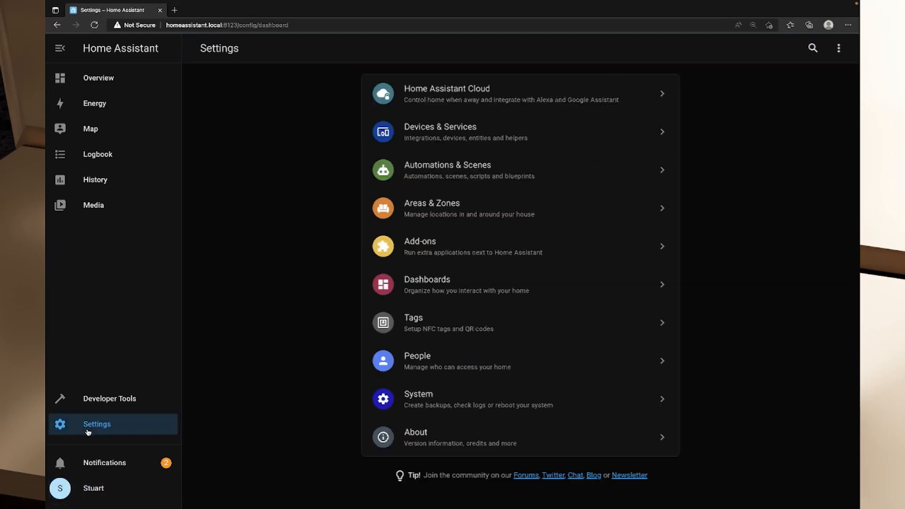
left_click(476, 257)
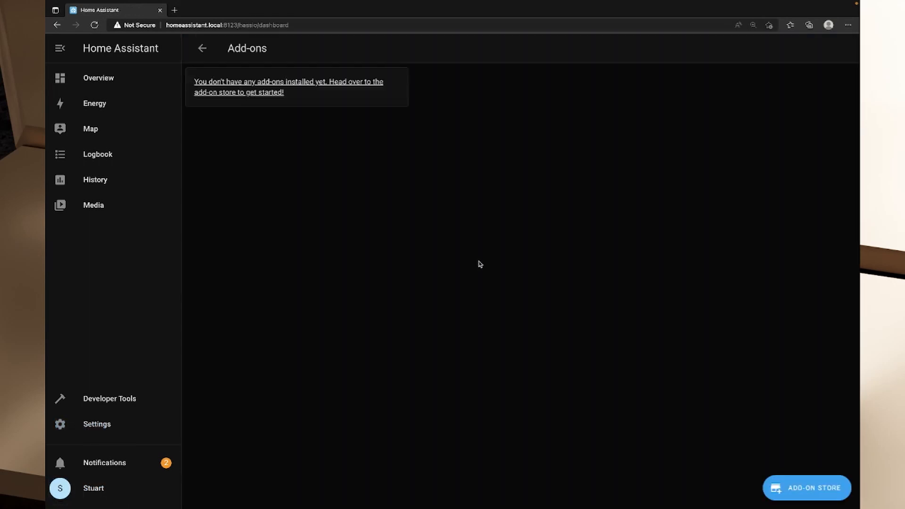
left_click(786, 494)
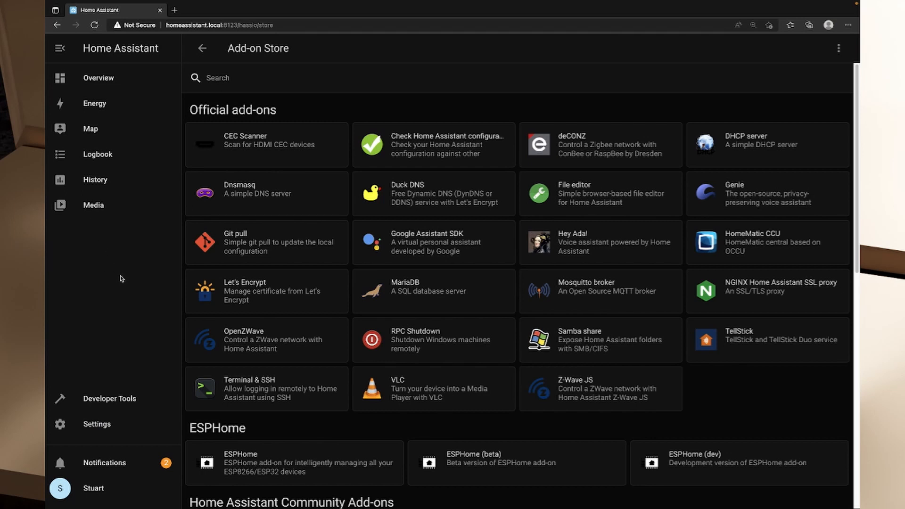
Examine which official, ESPHome and community add-ons the store offers with Advanced Mode enabled.
scroll(442, 336, "down", 5)
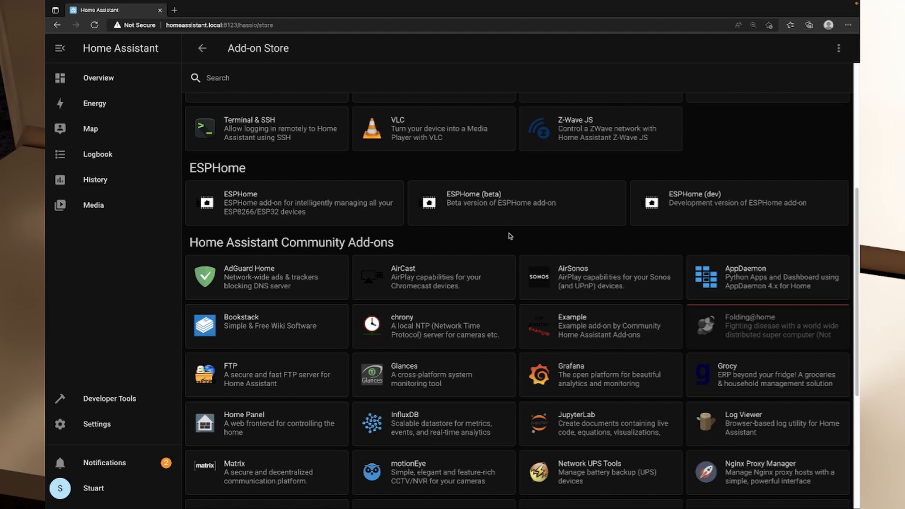
scroll(480, 231, "down", 2)
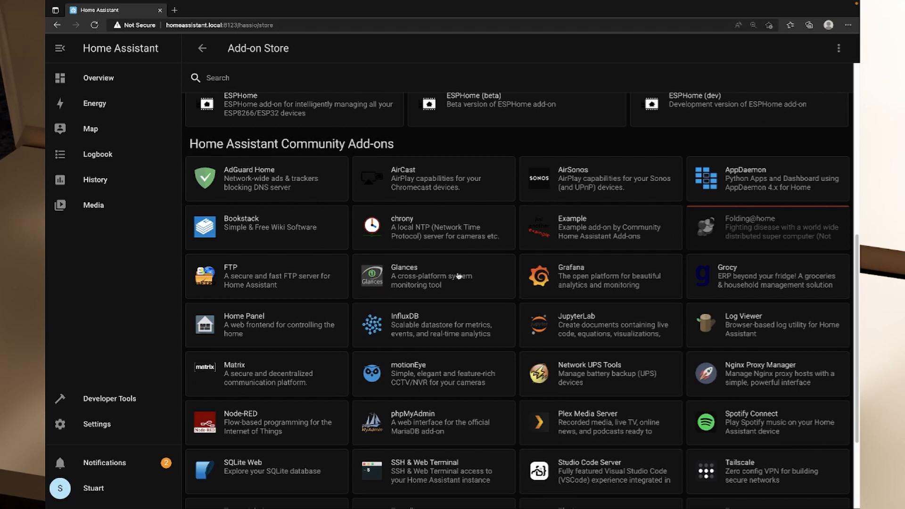
scroll(451, 309, "down", 1)
scroll(452, 311, "down", 3)
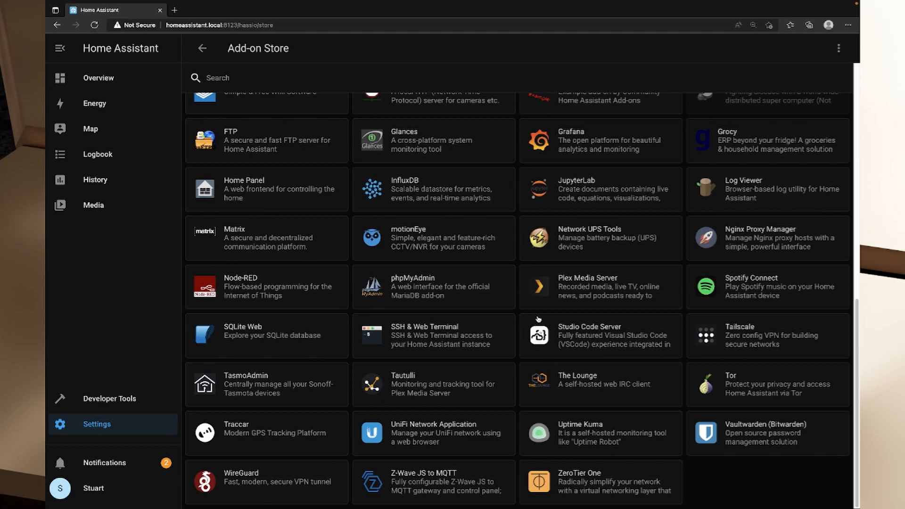
scroll(586, 304, "up", 1)
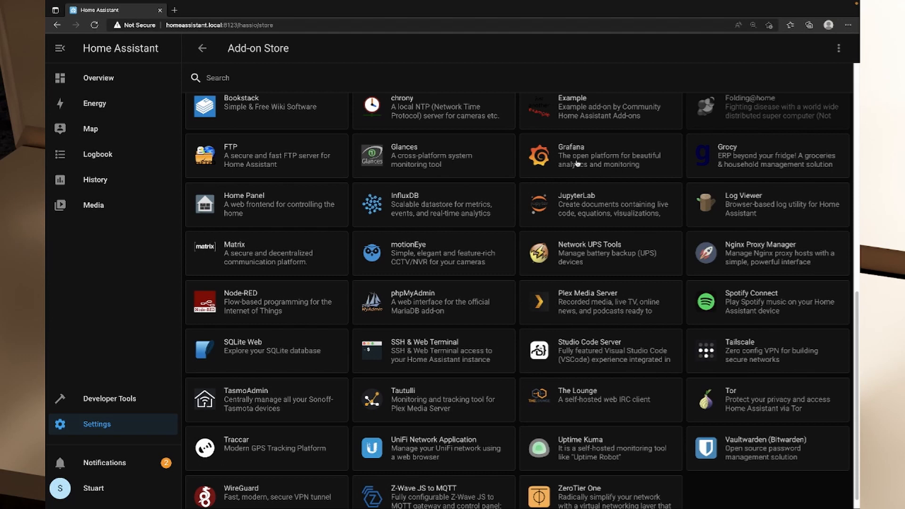
scroll(576, 164, "up", 15)
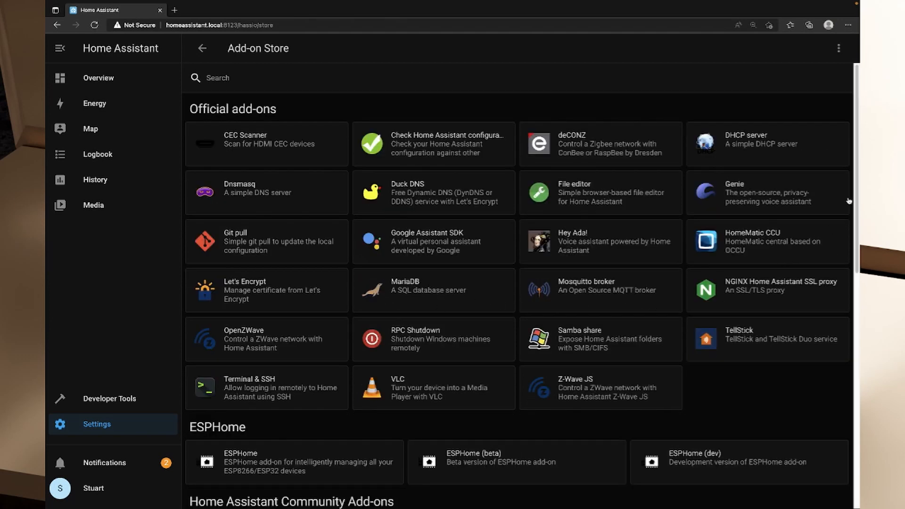
left_click_drag(856, 194, 856, 416)
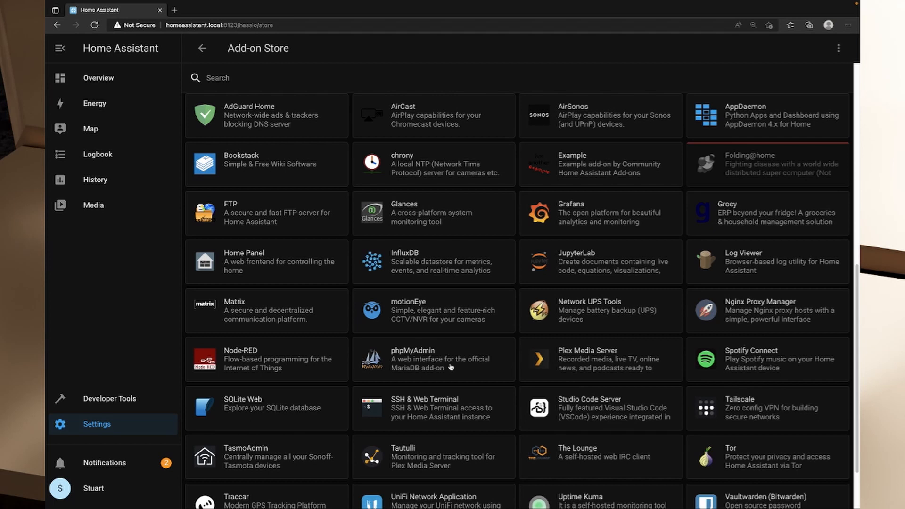
scroll(488, 354, "up", 1)
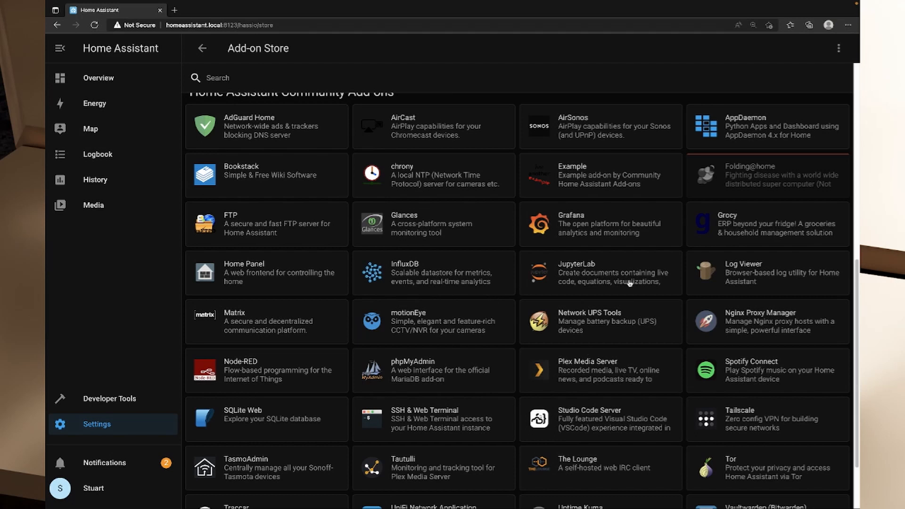
scroll(624, 300, "up", 2)
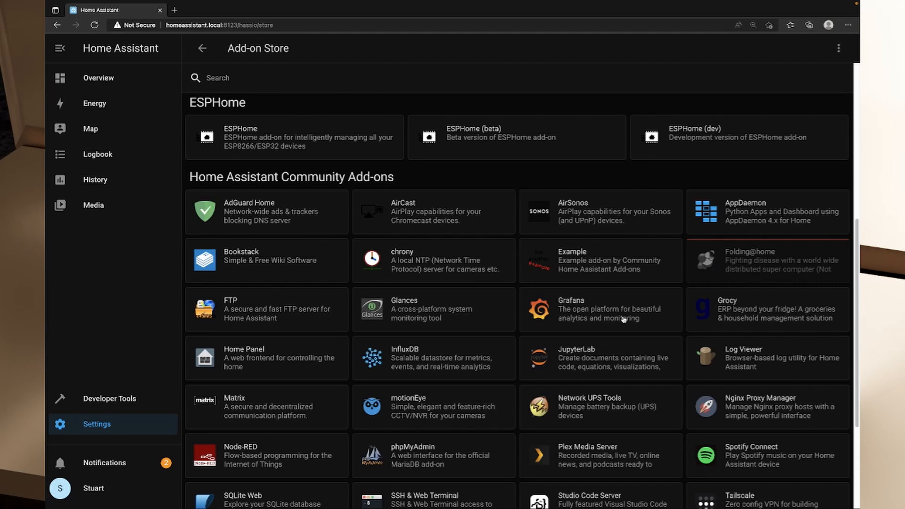
scroll(596, 327, "up", 1)
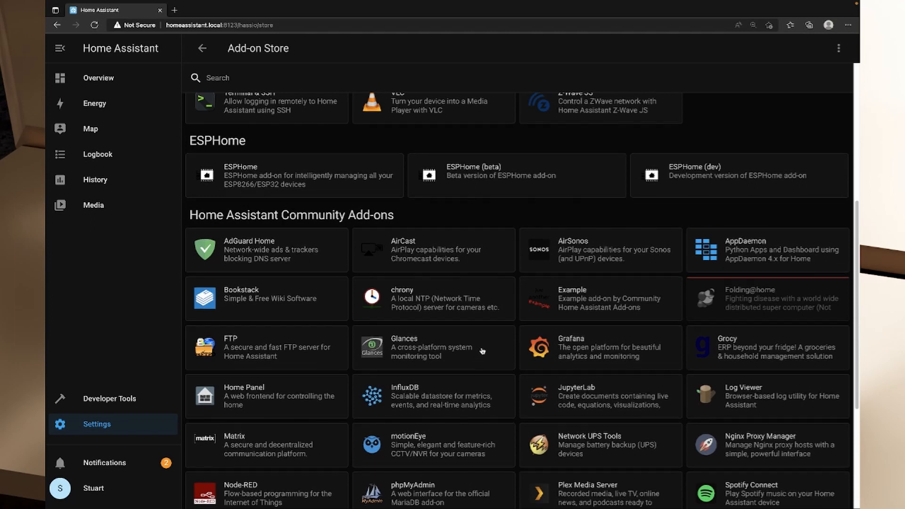
scroll(482, 351, "down", 3)
scroll(487, 354, "down", 2)
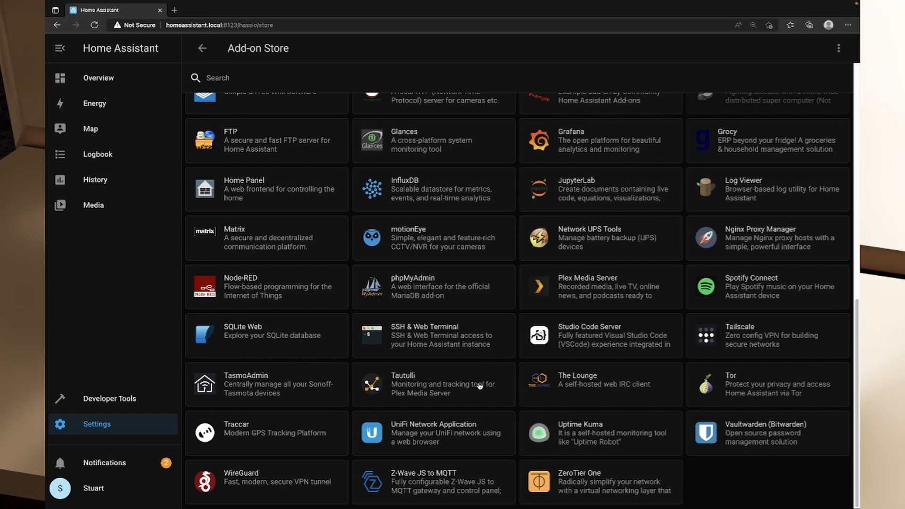
scroll(479, 385, "up", 3)
scroll(478, 386, "up", 2)
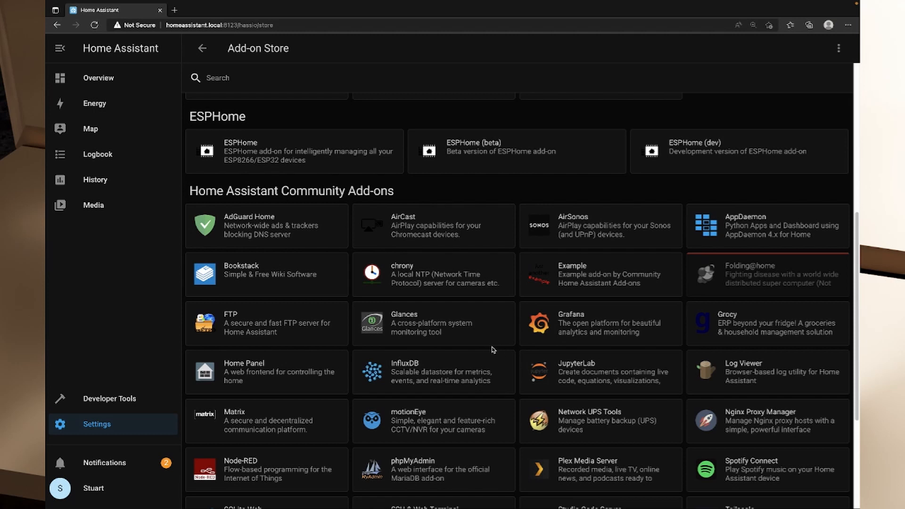
Find the Studio Code Server add-on among the community add-ons and install it.
scroll(491, 348, "down", 3)
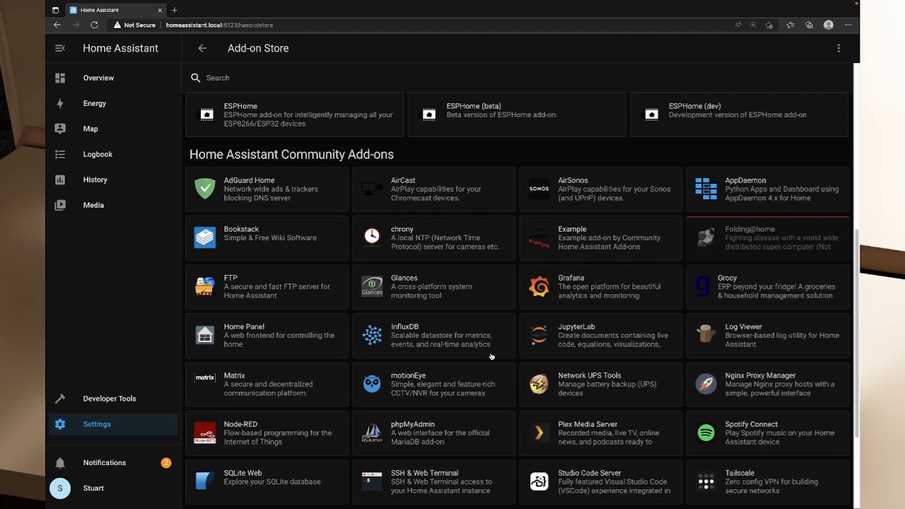
scroll(492, 356, "down", 1)
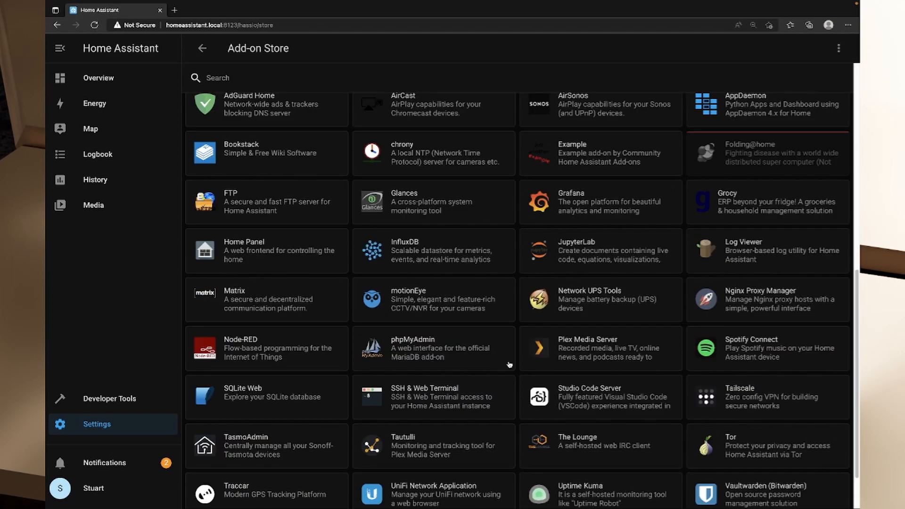
left_click(578, 396)
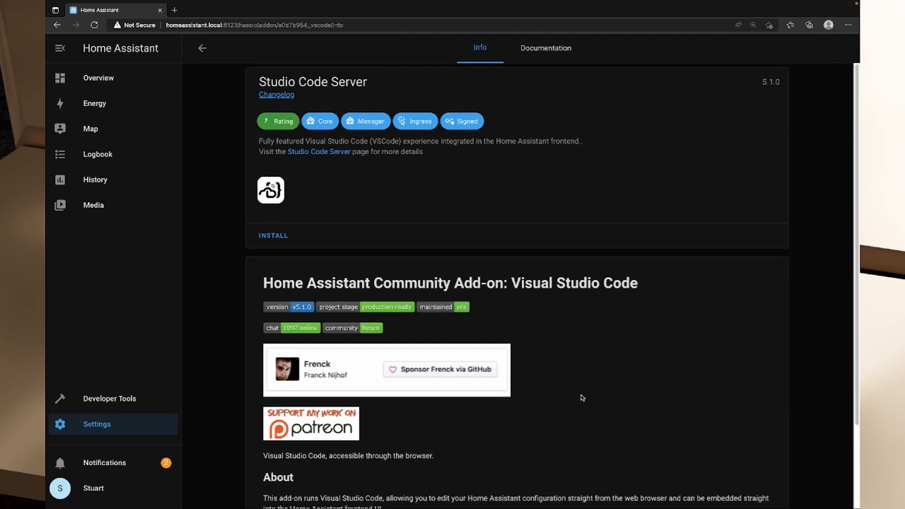
left_click(273, 237)
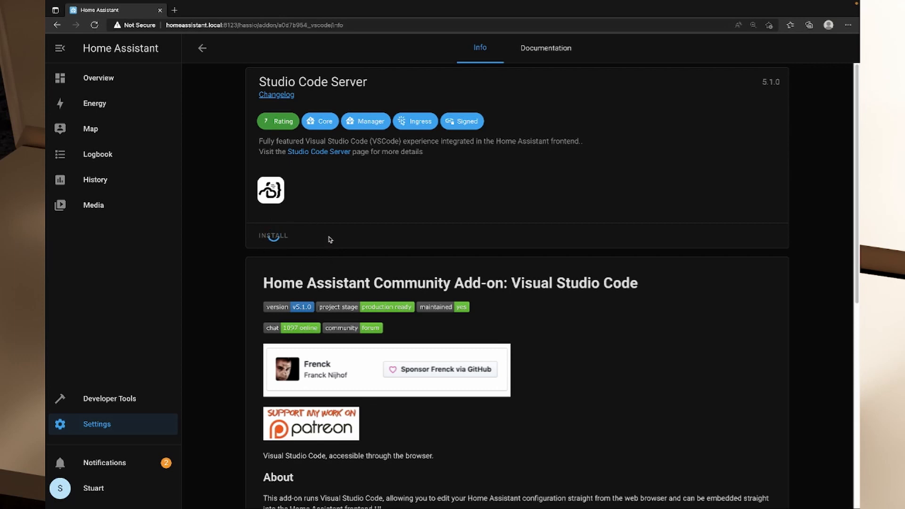
Read the Studio Code Server description, including its About section on the pre-installed and pre-configured extensions.
scroll(345, 236, "down", 2)
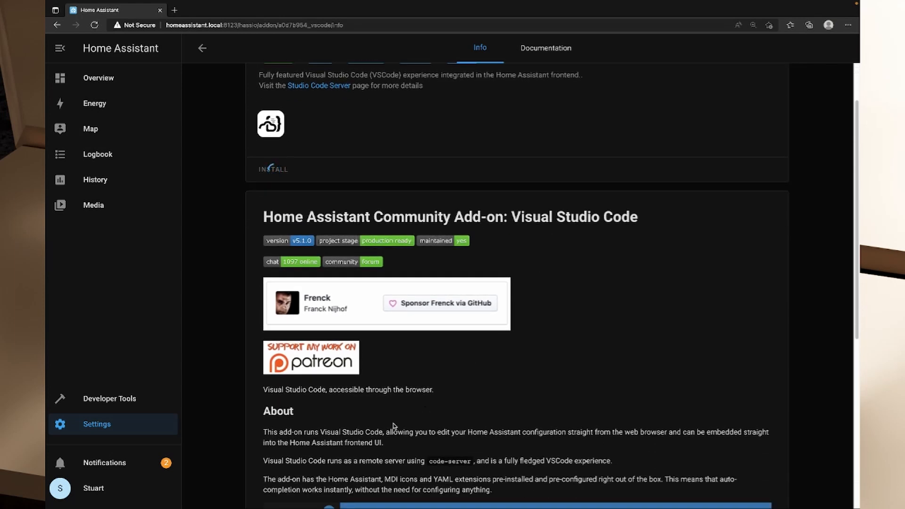
scroll(408, 419, "down", 5)
scroll(379, 399, "up", 2)
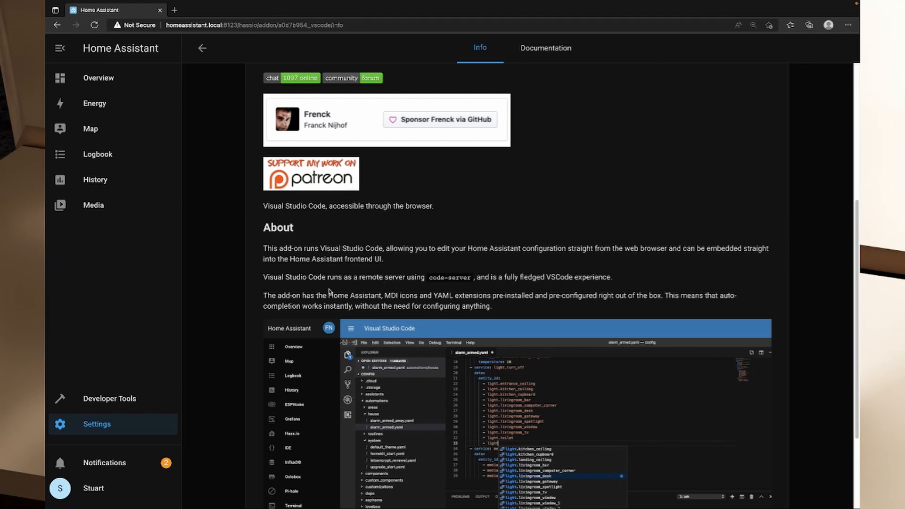
left_click_drag(327, 293, 487, 295)
left_click_drag(547, 295, 620, 296)
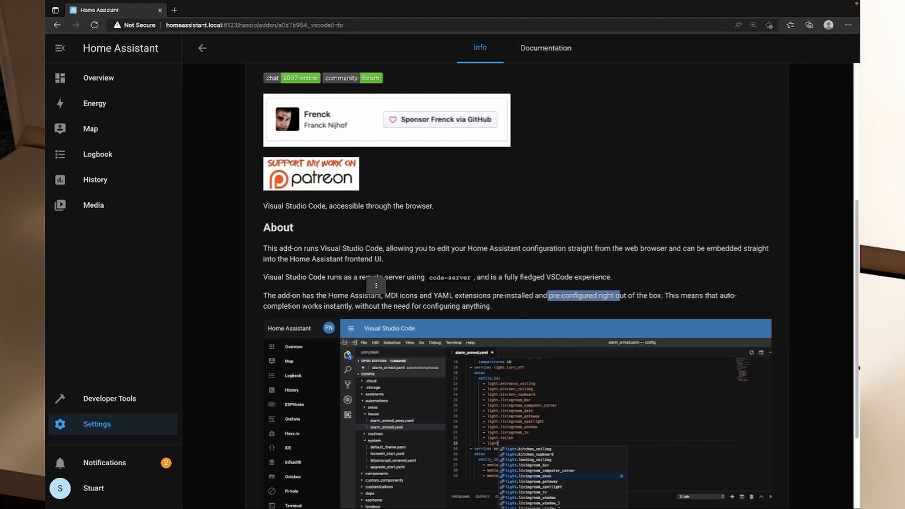
scroll(857, 461, "down", 2)
scroll(856, 461, "down", 1)
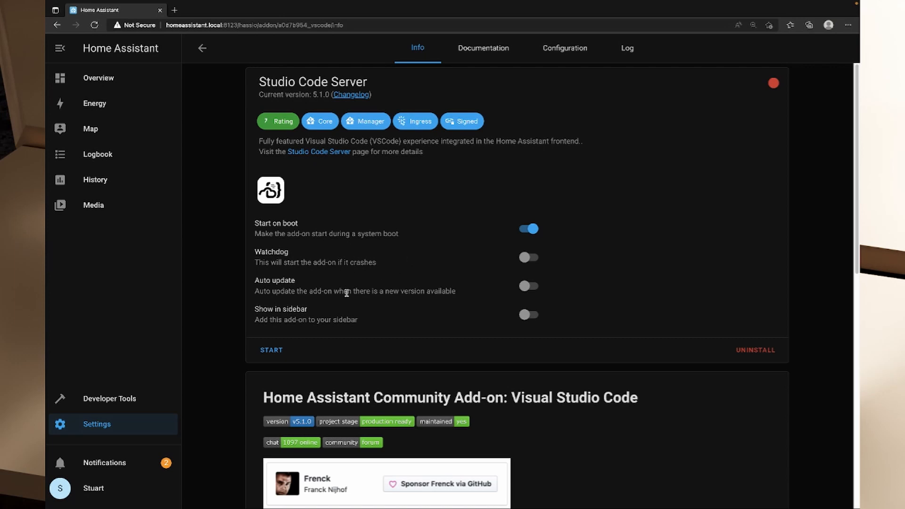
Enable Watchdog, Auto update and Show in sidebar for the Studio Code Server add-on.
left_click_drag(269, 262, 349, 263)
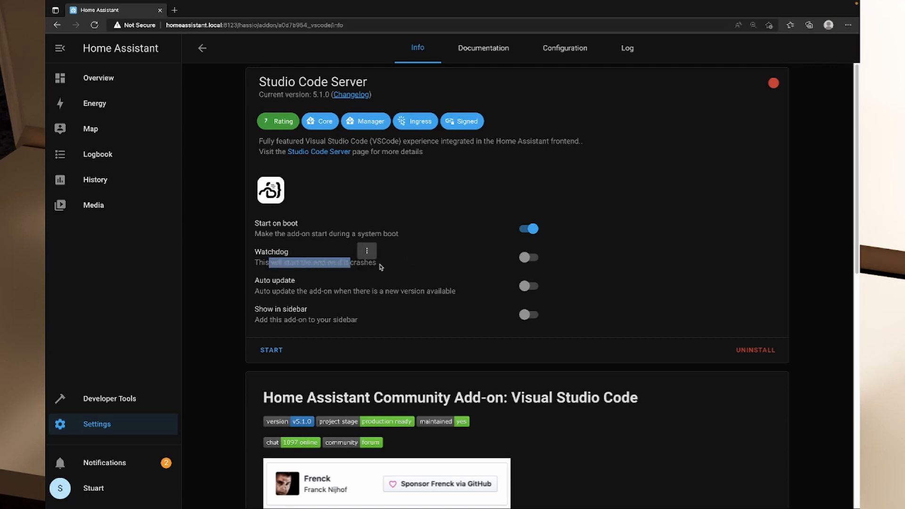
left_click(360, 280)
left_click_drag(294, 264, 364, 270)
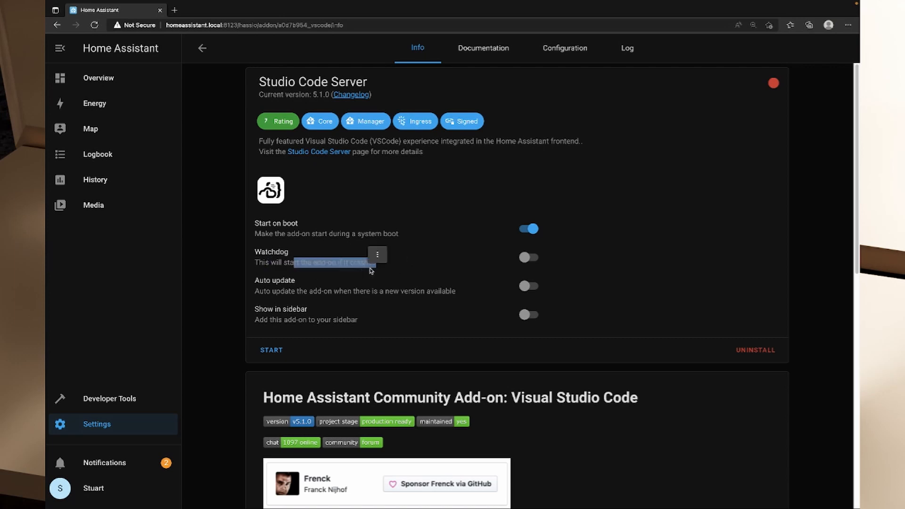
left_click(525, 257)
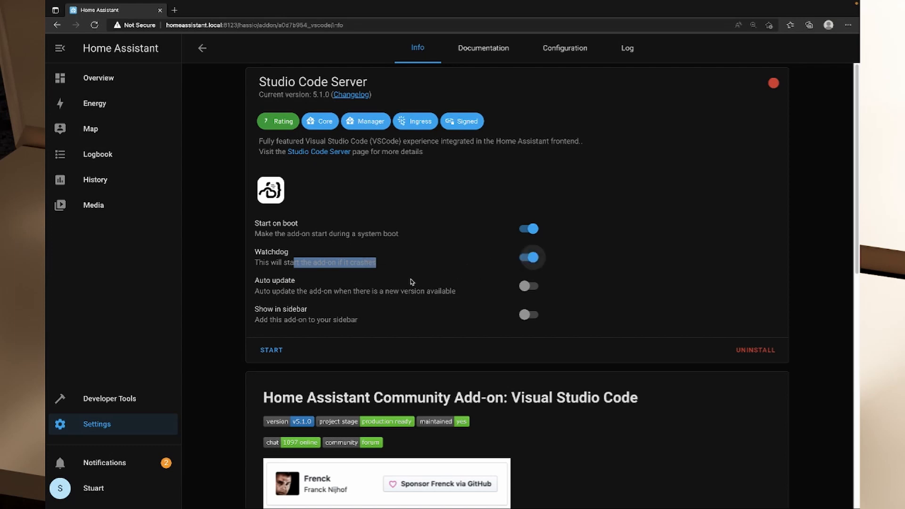
left_click_drag(285, 290, 357, 321)
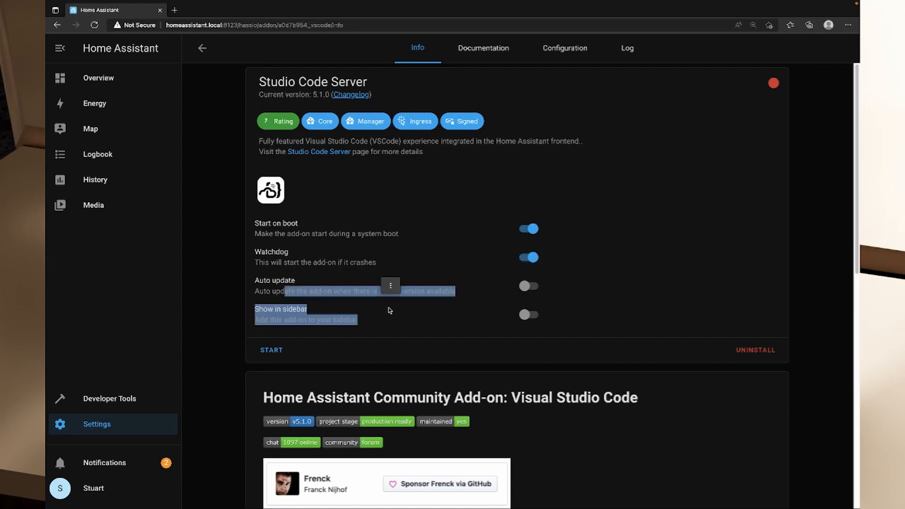
left_click(292, 314)
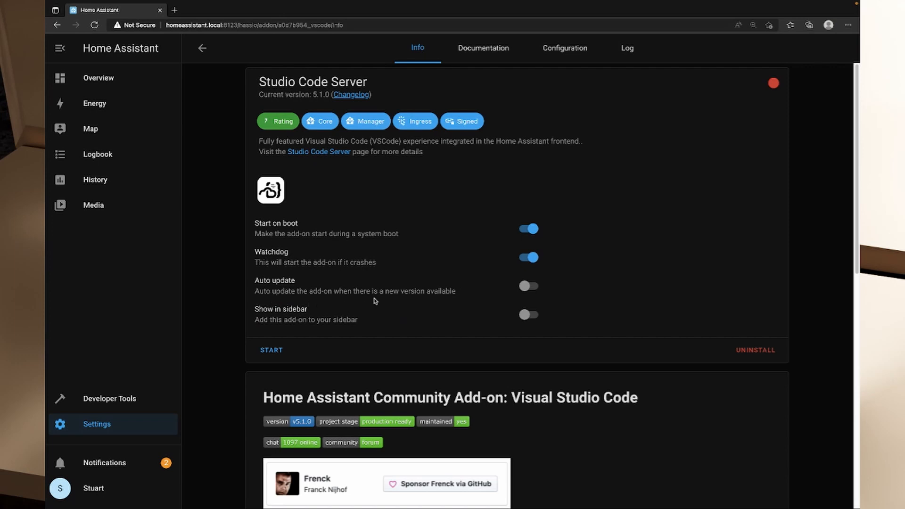
left_click(530, 288)
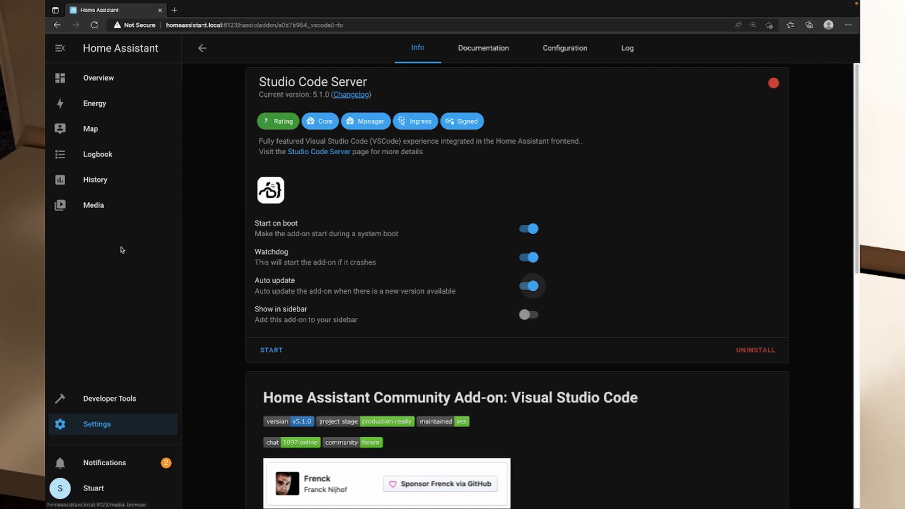
left_click(531, 316)
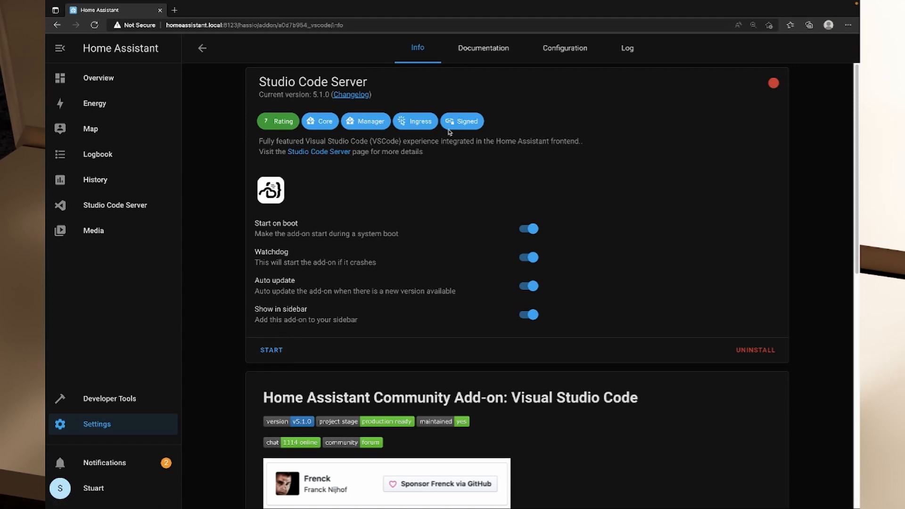
Skim the Studio Code Server documentation, including its installation, configuration options and support sections.
left_click(480, 54)
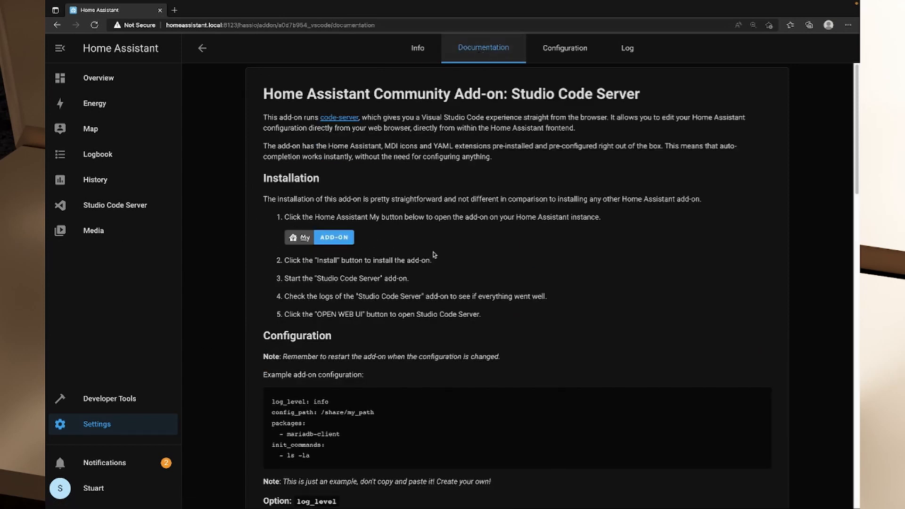
scroll(490, 254, "down", 10)
scroll(492, 252, "down", 10)
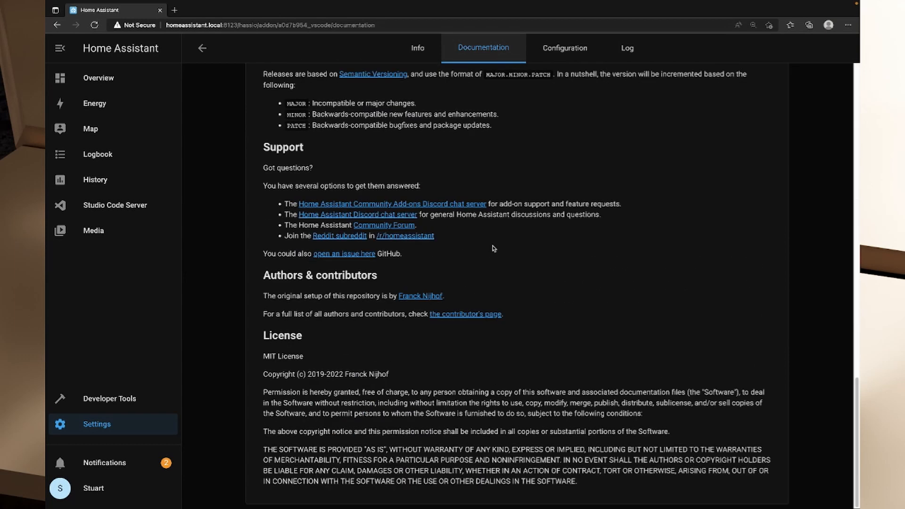
scroll(492, 245, "up", 15)
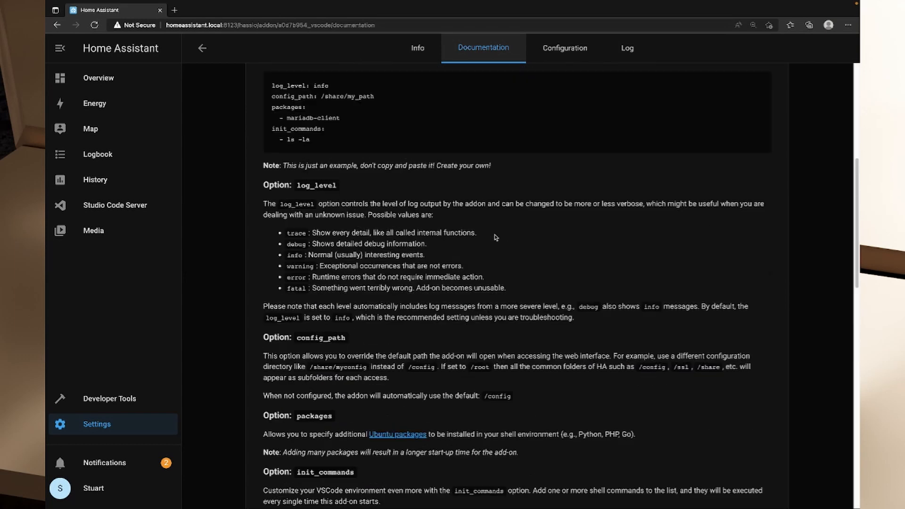
scroll(492, 240, "up", 4)
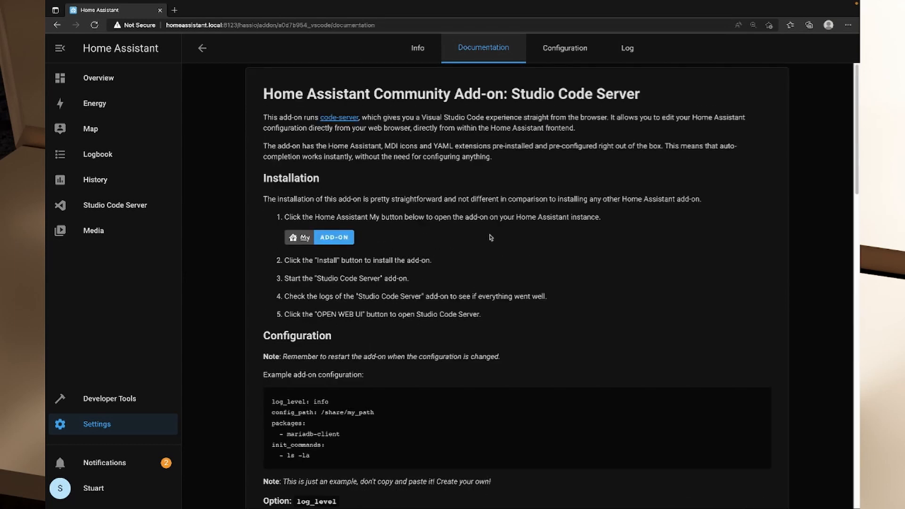
Examine the add-on's configuration options, including the unused optional ones and the log_level choices, and hide the optional ones again.
left_click(558, 48)
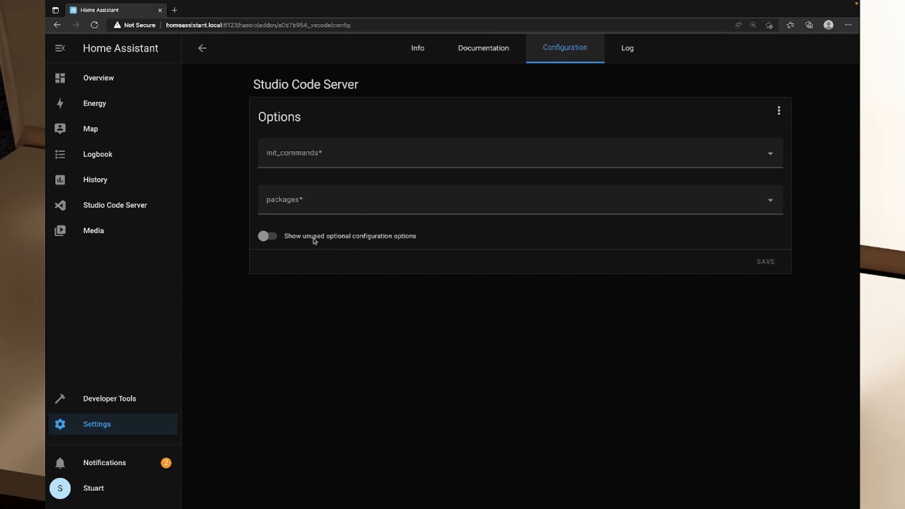
left_click(277, 237)
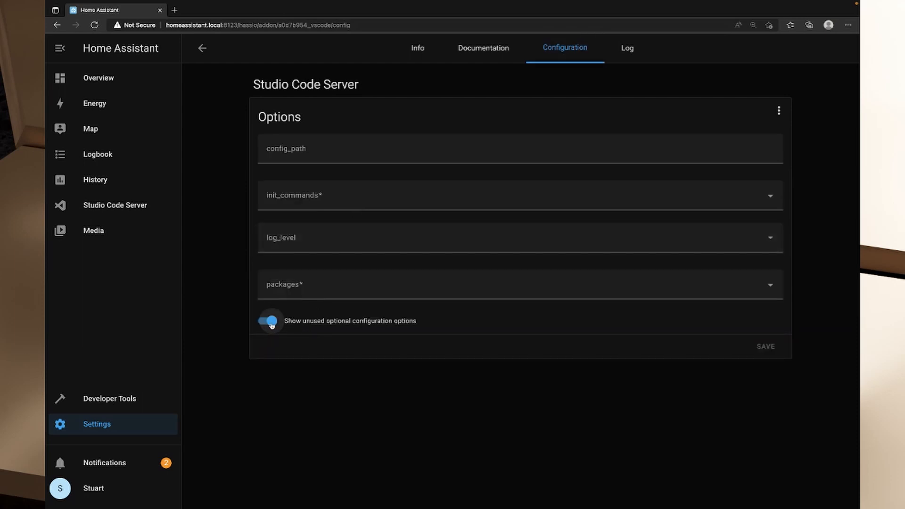
left_click(770, 239)
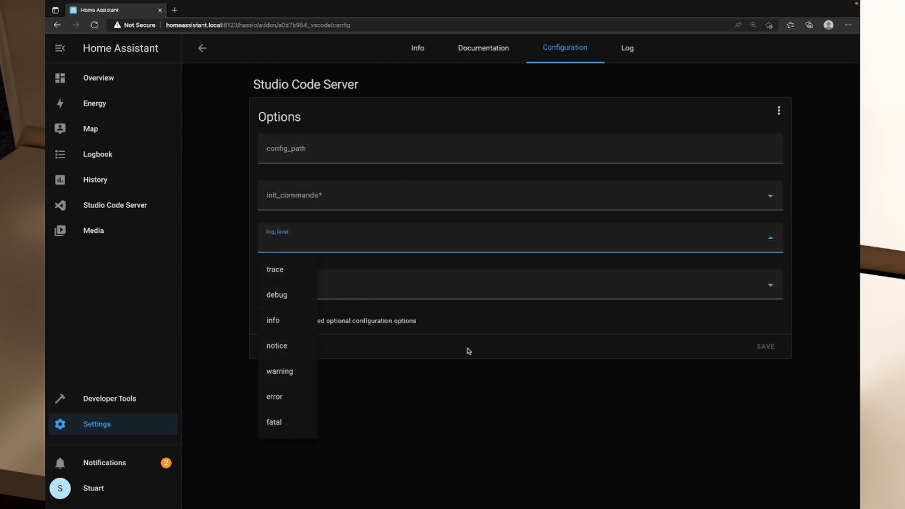
left_click(487, 333)
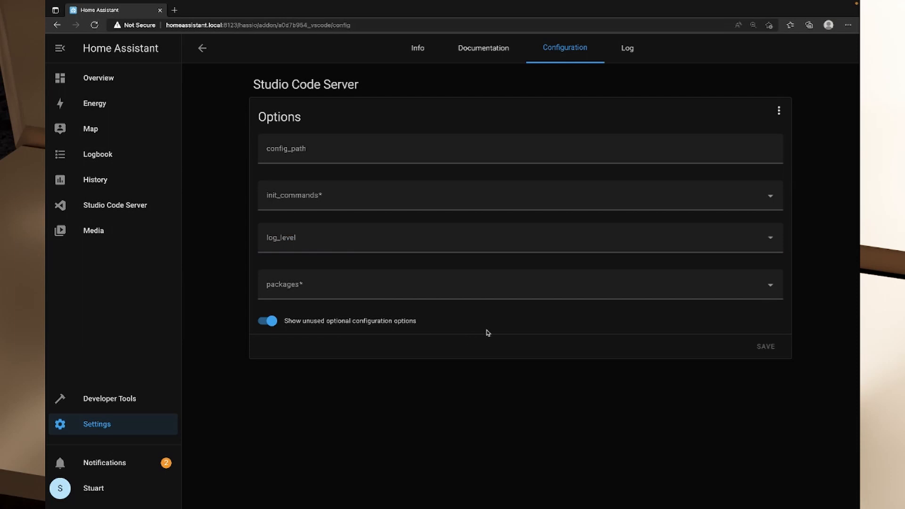
left_click(272, 321)
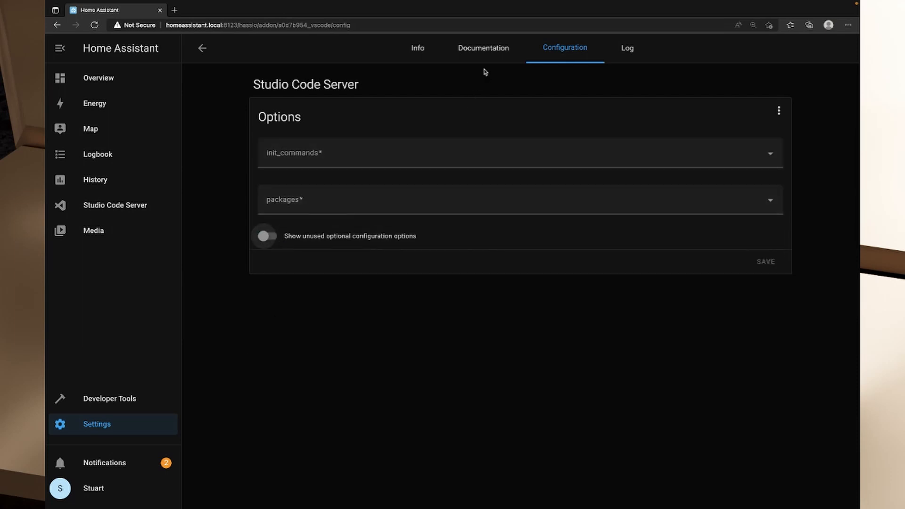
Start the Studio Code Server add-on and check its refreshed startup log.
left_click(418, 49)
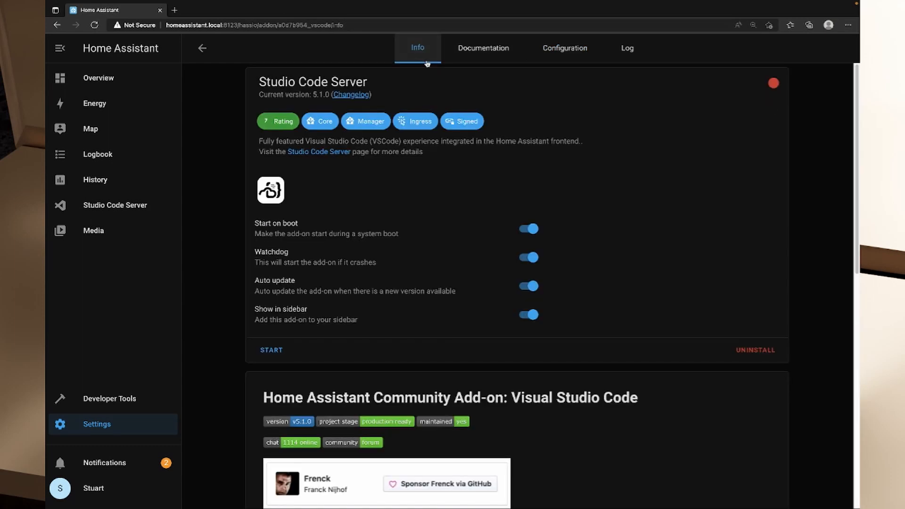
left_click(271, 350)
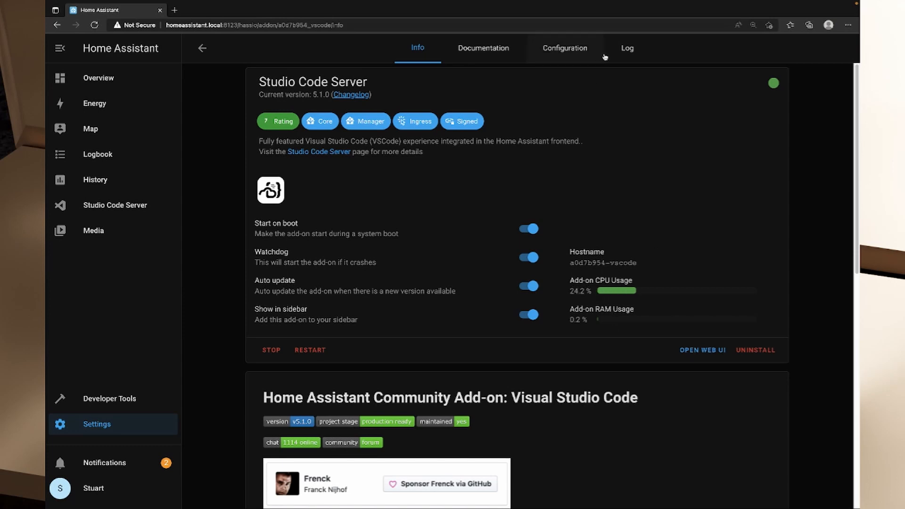
left_click(618, 59)
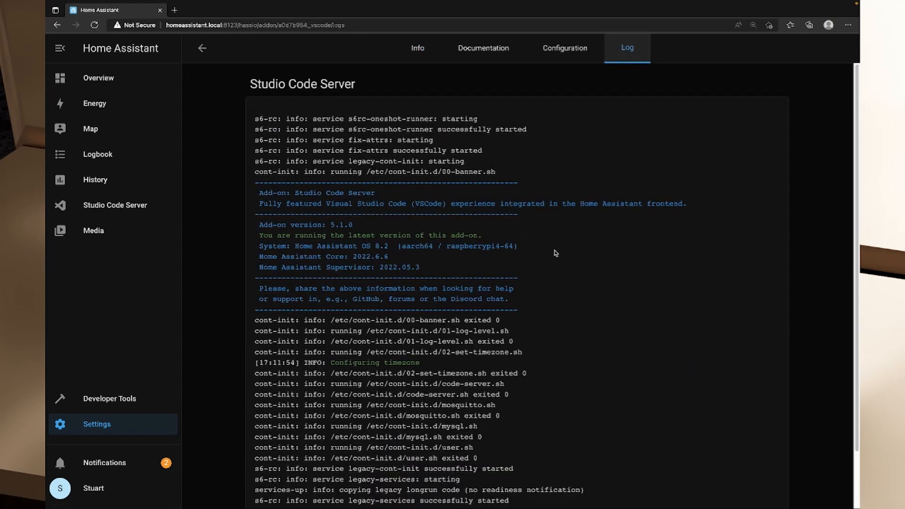
scroll(556, 254, "down", 2)
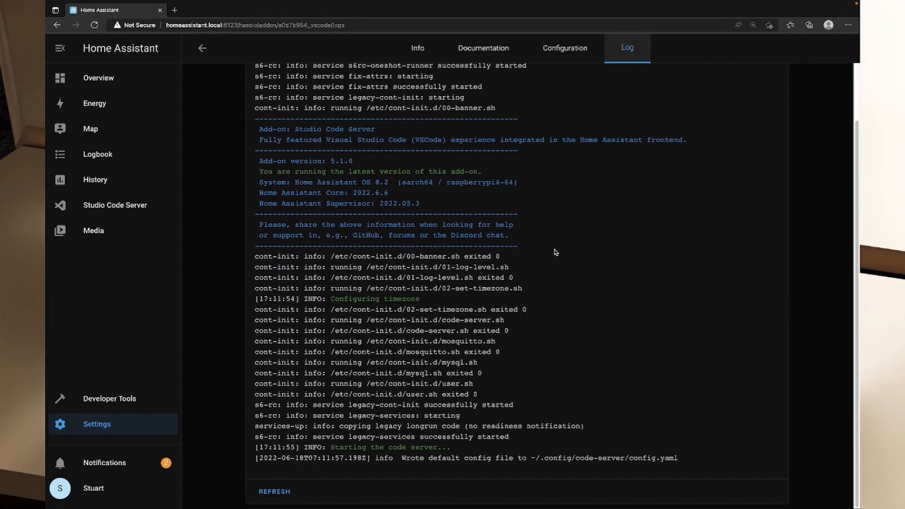
left_click(277, 497)
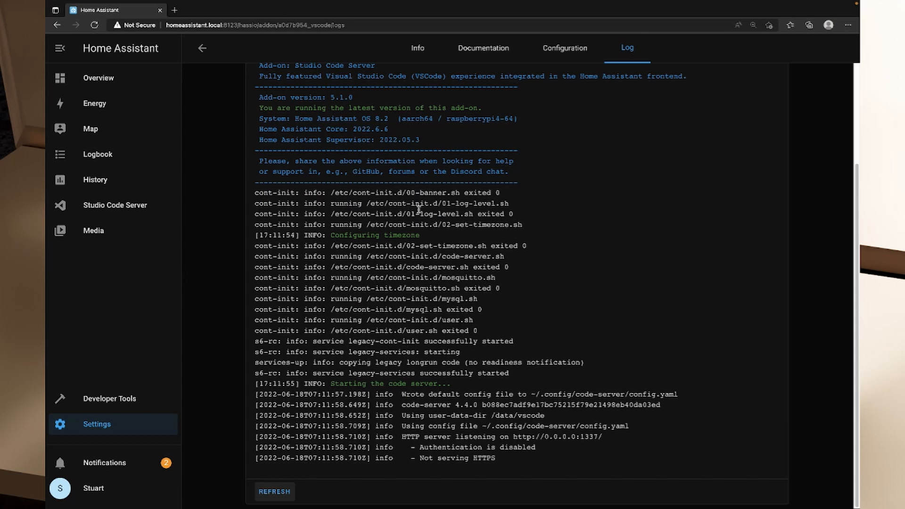
Open Studio Code Server within Home Assistant and acknowledge the insecure context warning.
left_click(115, 208)
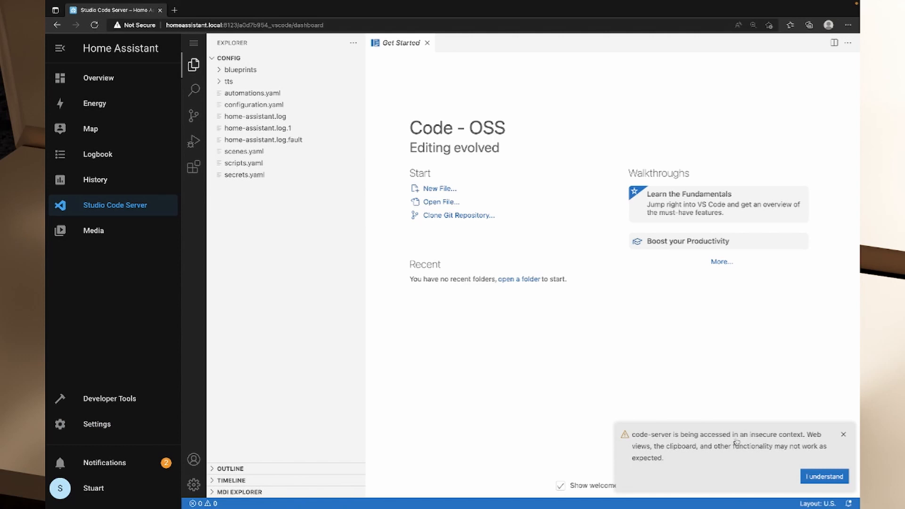
left_click(820, 480)
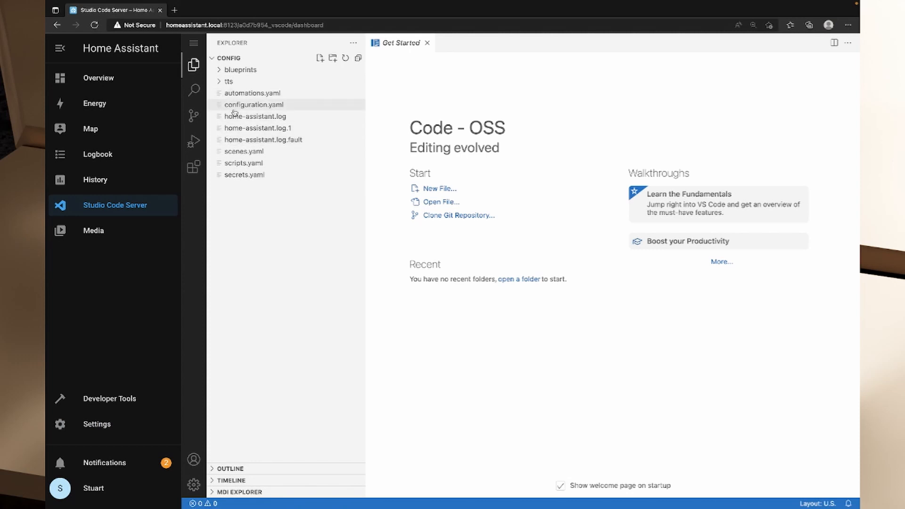
View the contents of configuration.yaml, secrets.yaml, scenes.yaml, automations.yaml and scripts.yaml in the config folder.
left_click(248, 106)
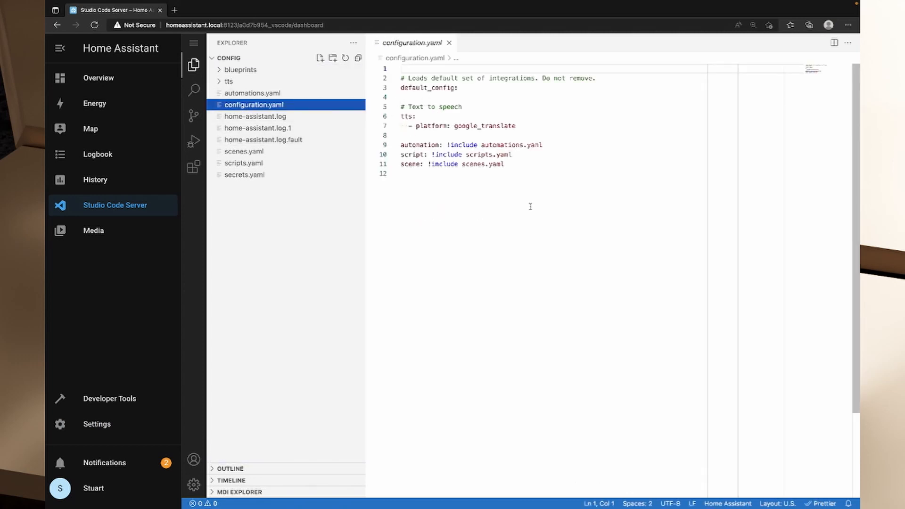
left_click(244, 175)
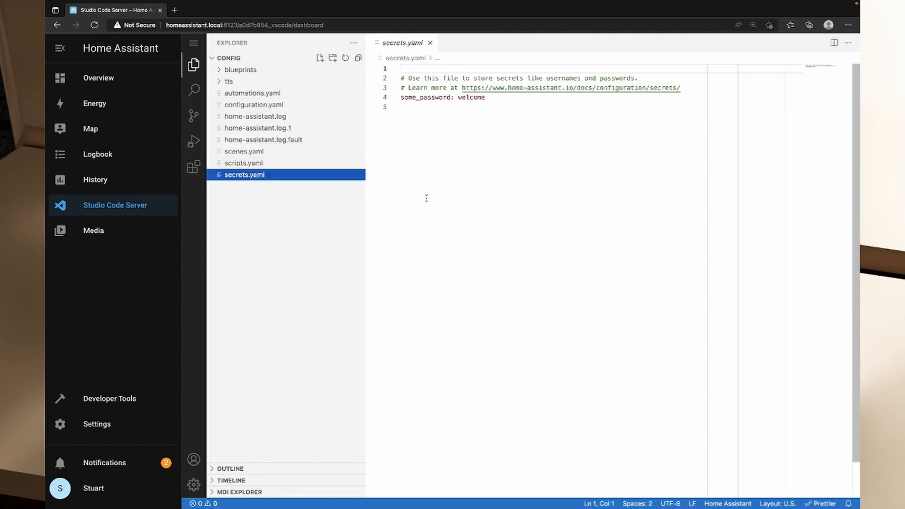
left_click(250, 163)
left_click(255, 151)
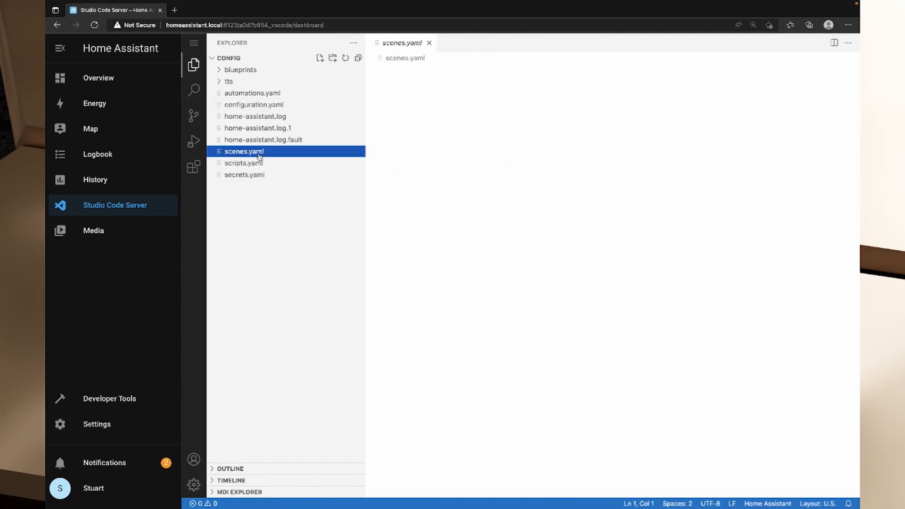
left_click(270, 93)
left_click(269, 163)
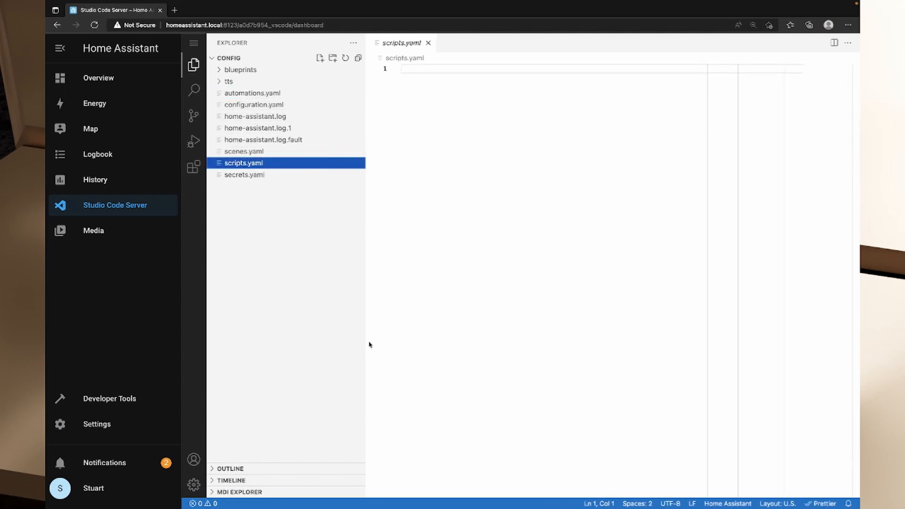
Open the code editor's settings and look through the Commonly Used user settings.
left_click(194, 484)
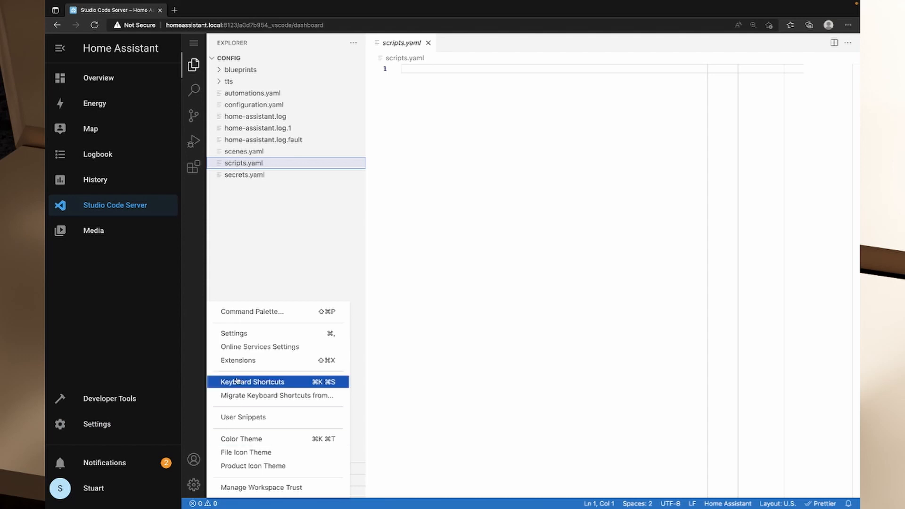
left_click(254, 338)
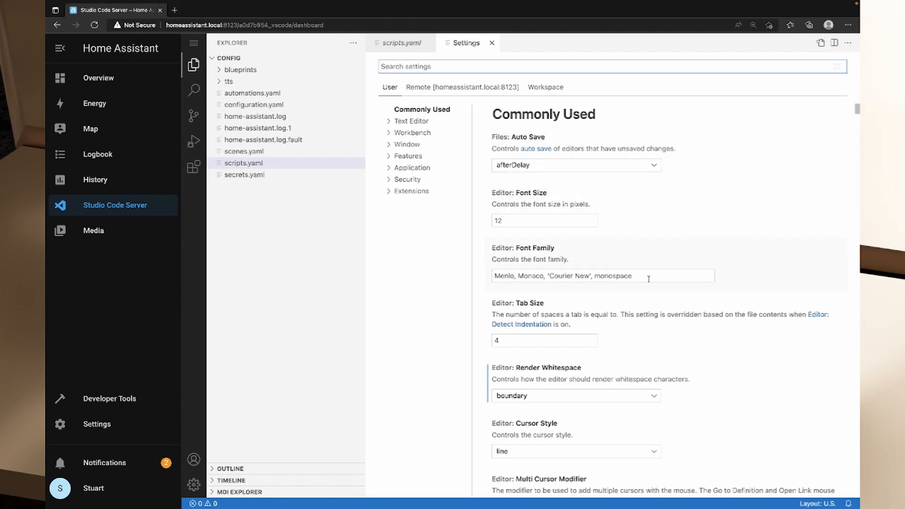
scroll(662, 286, "down", 10)
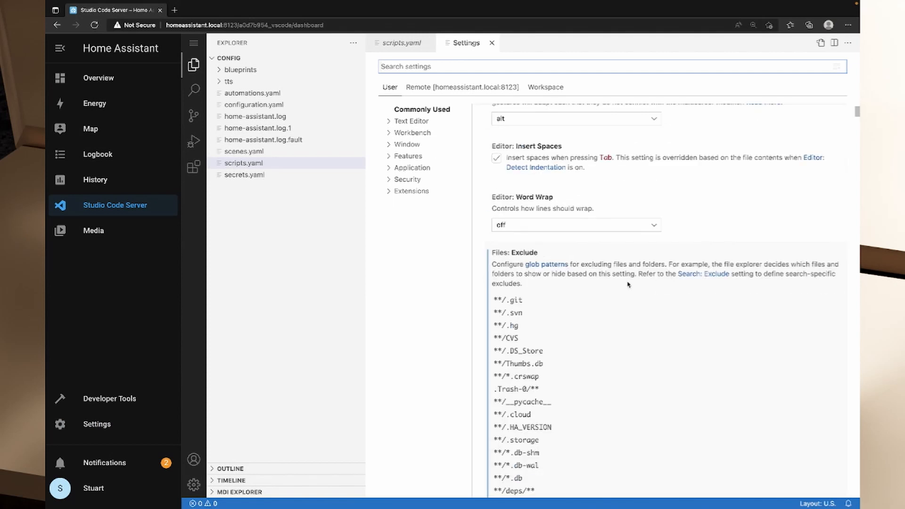
scroll(626, 297, "up", 10)
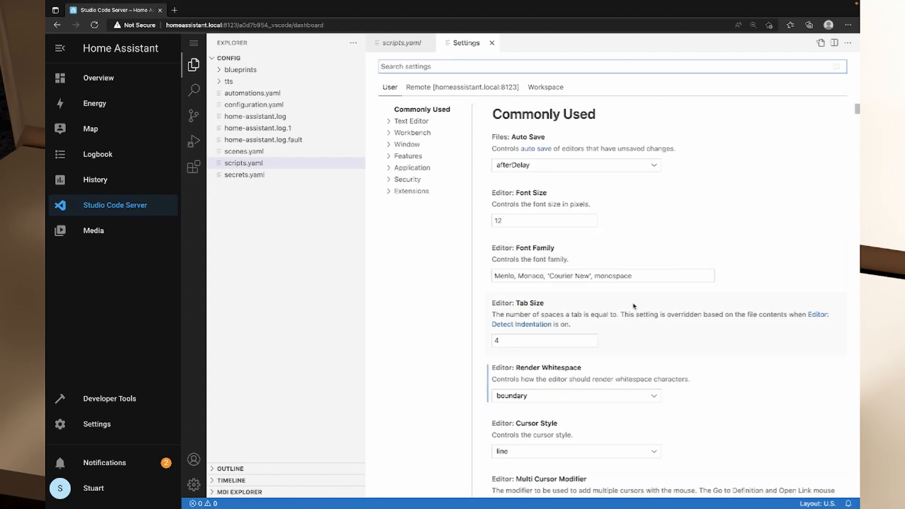
scroll(633, 306, "down", 3)
scroll(655, 314, "down", 5)
scroll(655, 311, "up", 8)
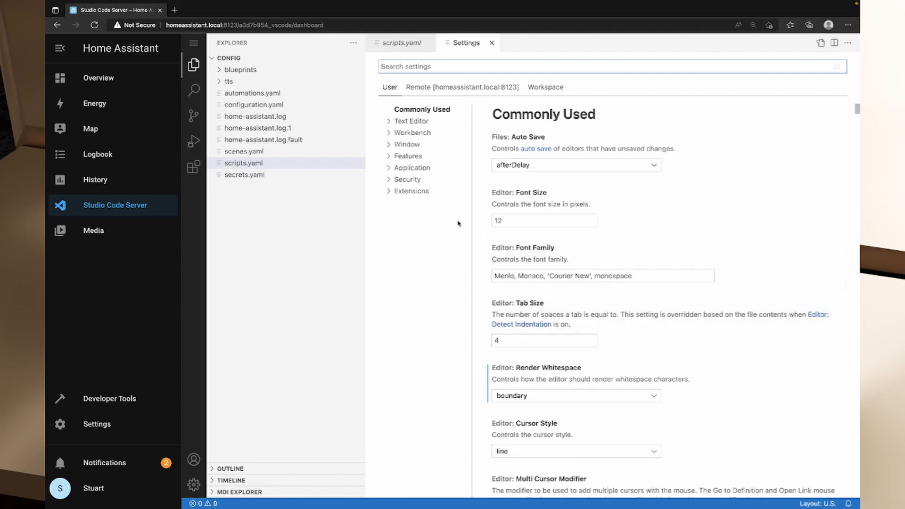
Enable Auto Detect Color Scheme in the Window user settings so the editor follows the OS appearance.
left_click(414, 147)
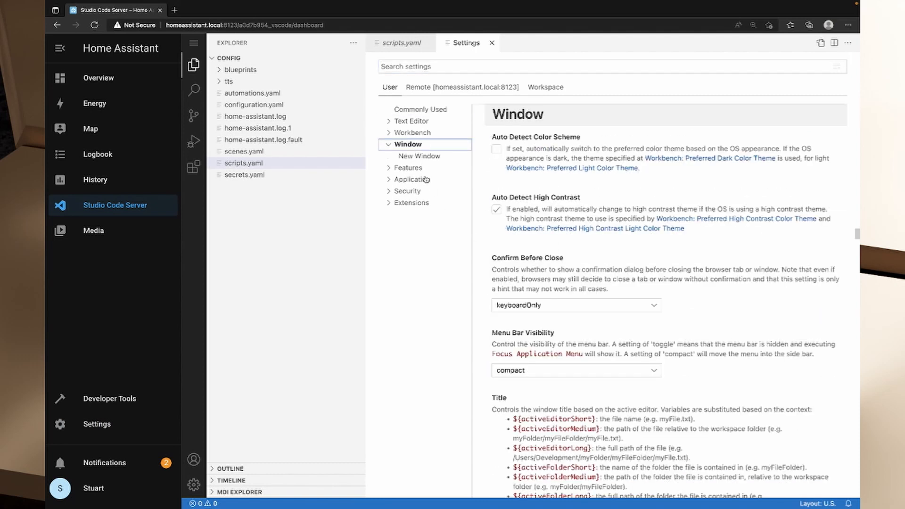
left_click(497, 152)
left_click(497, 151)
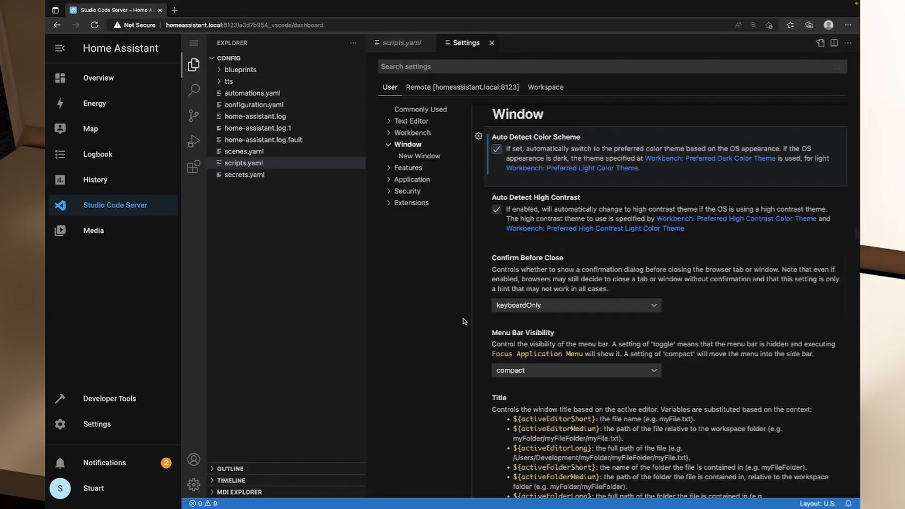
left_click(443, 285)
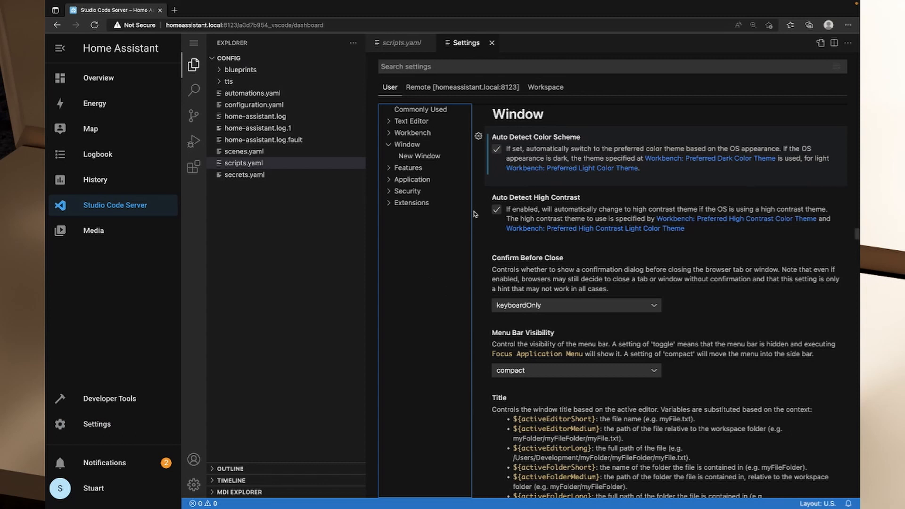
Close the editor settings and open configuration.yaml from the config folder.
left_click(311, 212)
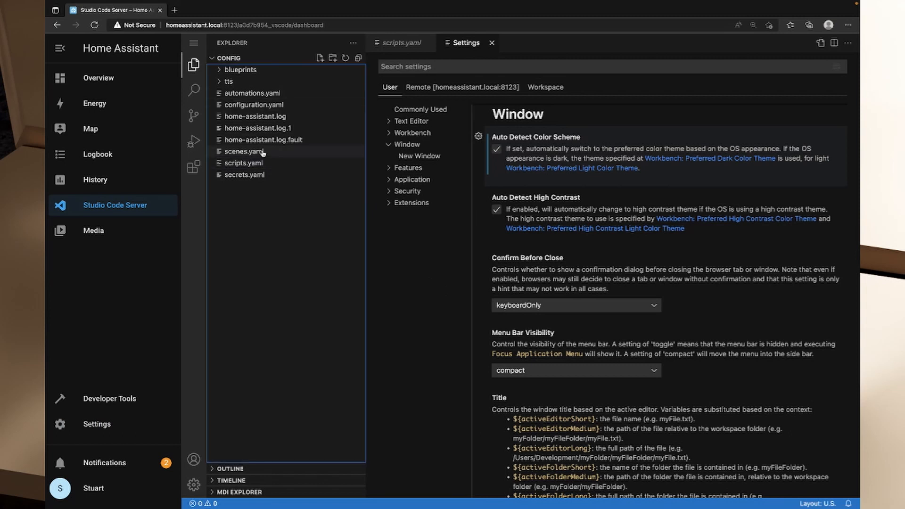
left_click(492, 43)
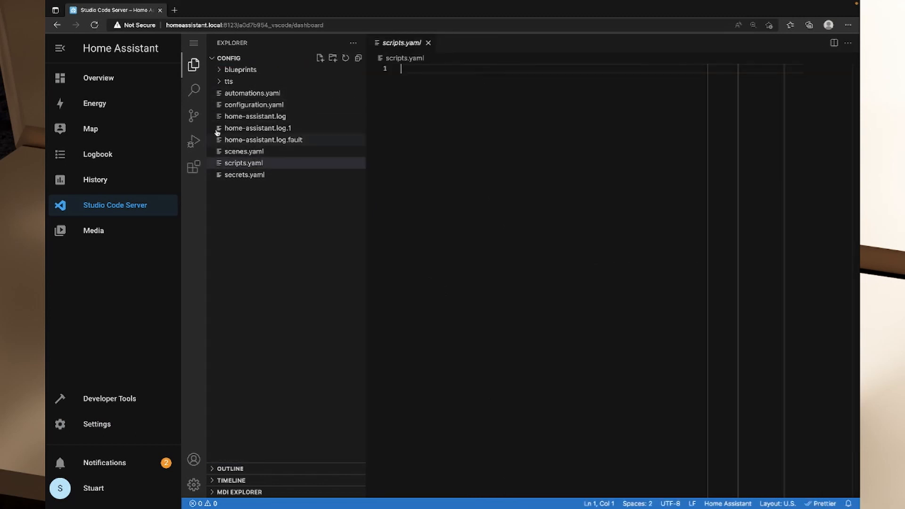
left_click(237, 105)
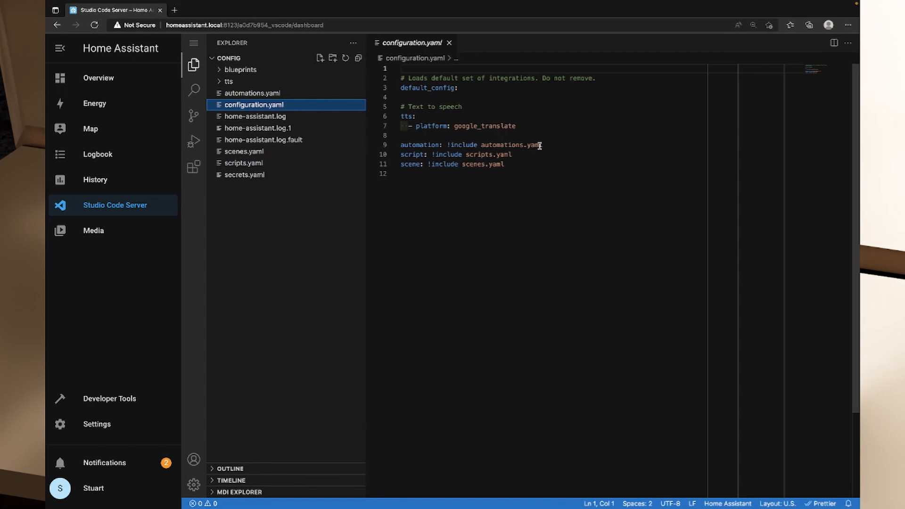
Leave the code editor and open the add-on store from the Home Assistant settings.
left_click(114, 424)
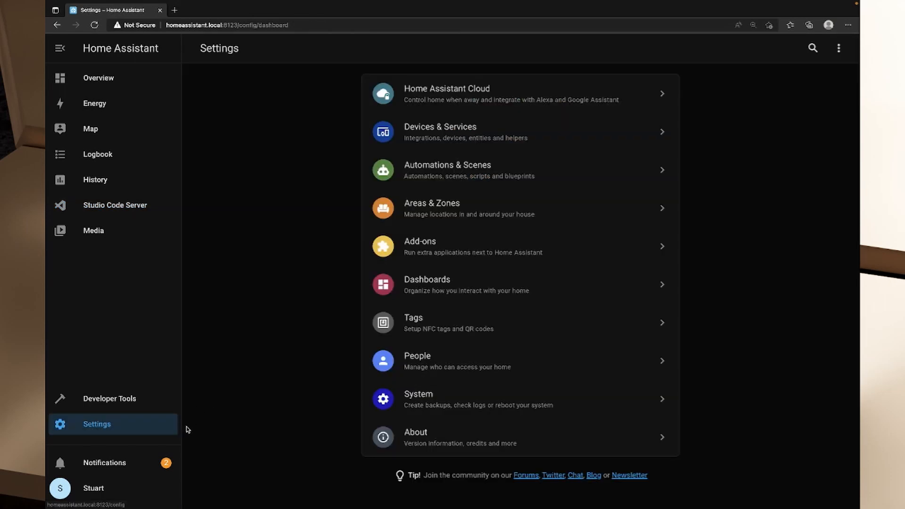
left_click(434, 244)
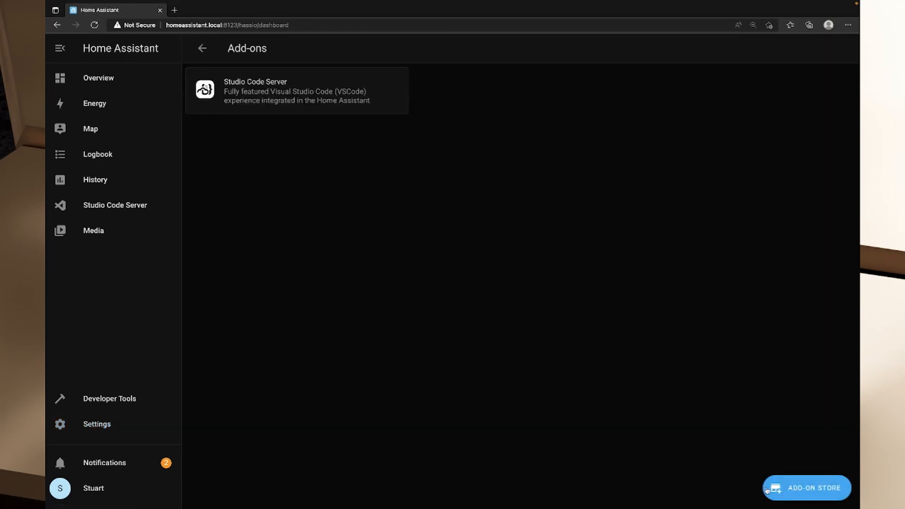
left_click(808, 490)
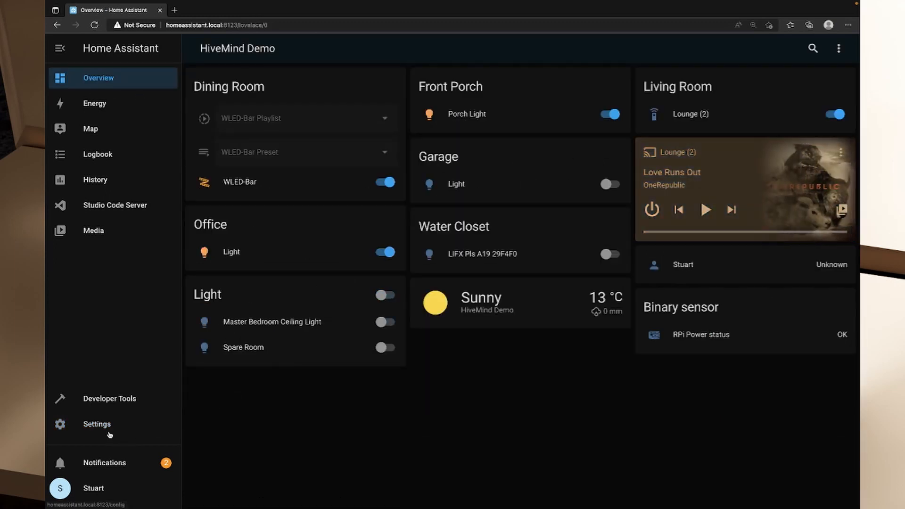
Install the Terminal & SSH add-on from the add-on store.
left_click(99, 425)
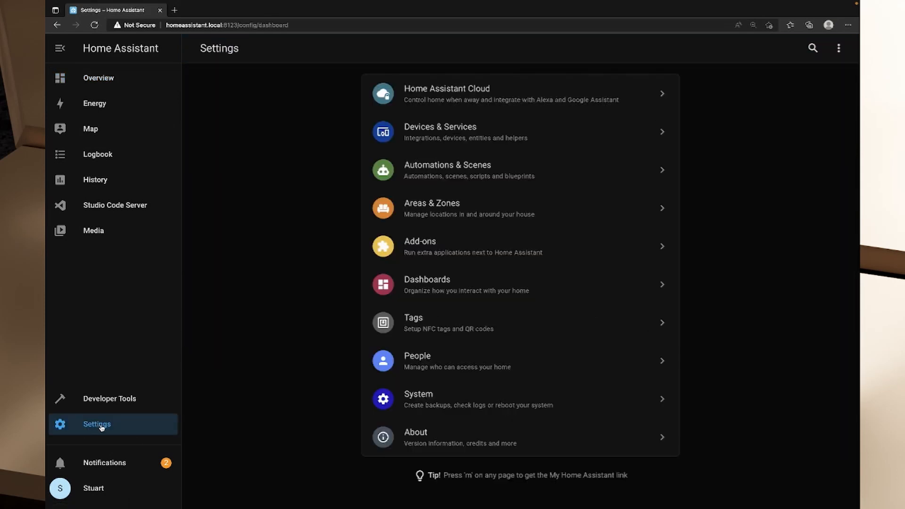
left_click(456, 262)
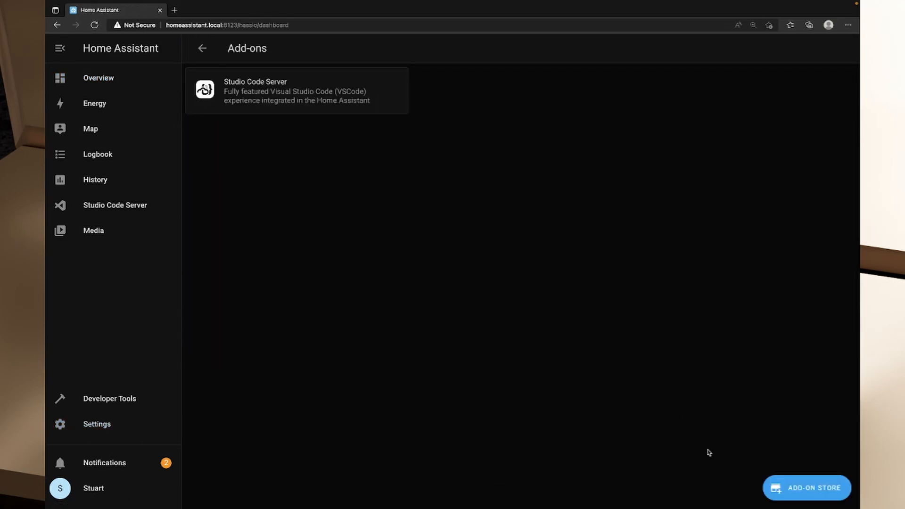
left_click(817, 485)
left_click(237, 377)
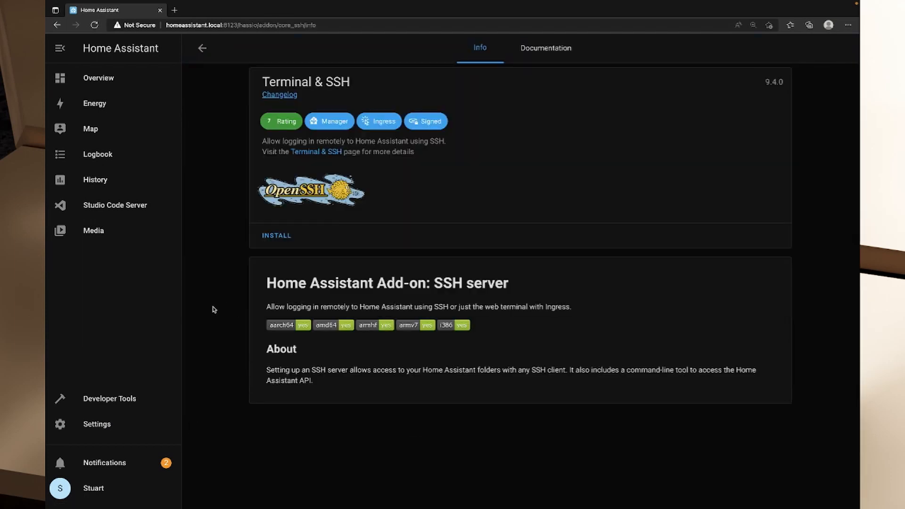
left_click(274, 237)
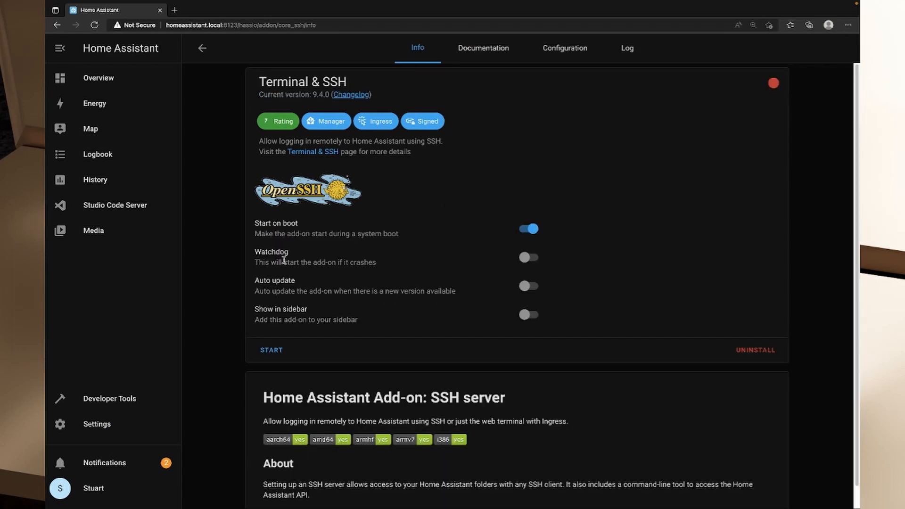
Enable Watchdog, Auto update and Show in sidebar for the Terminal & SSH add-on.
left_click(530, 258)
left_click(532, 284)
left_click(529, 323)
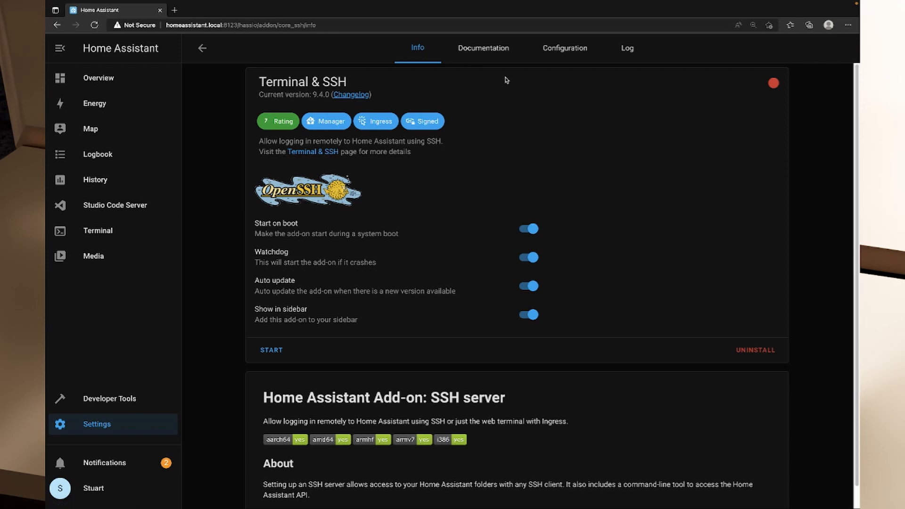
Look through the Terminal & SSH add-on's documentation and open its configuration.
left_click(495, 57)
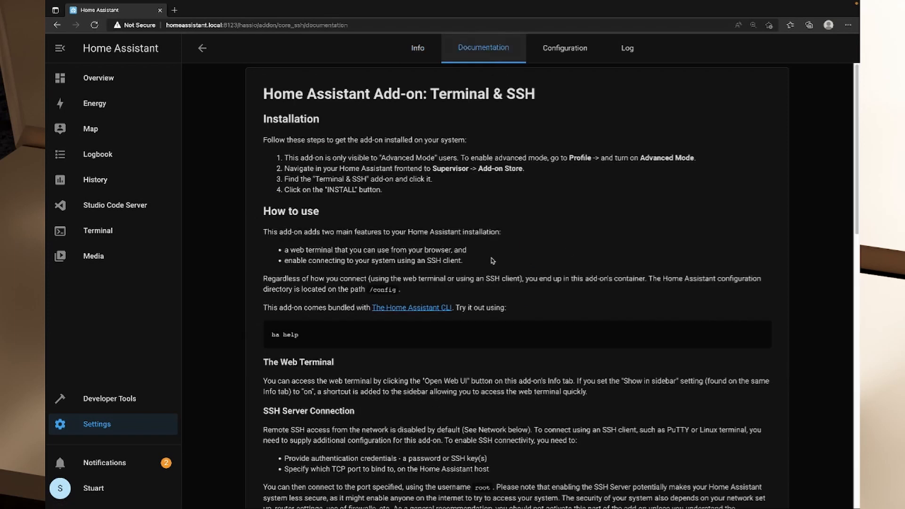
scroll(490, 260, "down", 3)
scroll(497, 264, "up", 3)
left_click(566, 49)
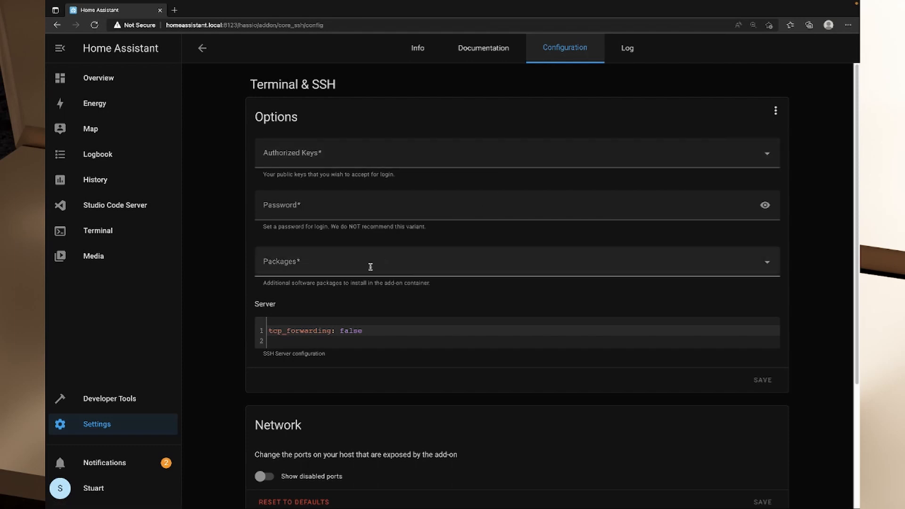
Enter a login password in the Terminal & SSH options, leaving Authorized Keys empty.
left_click(344, 208)
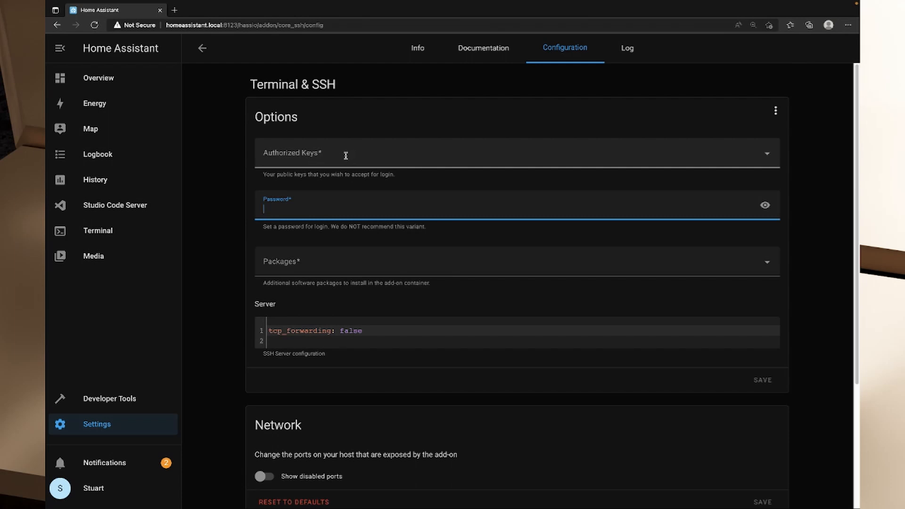
left_click(269, 150)
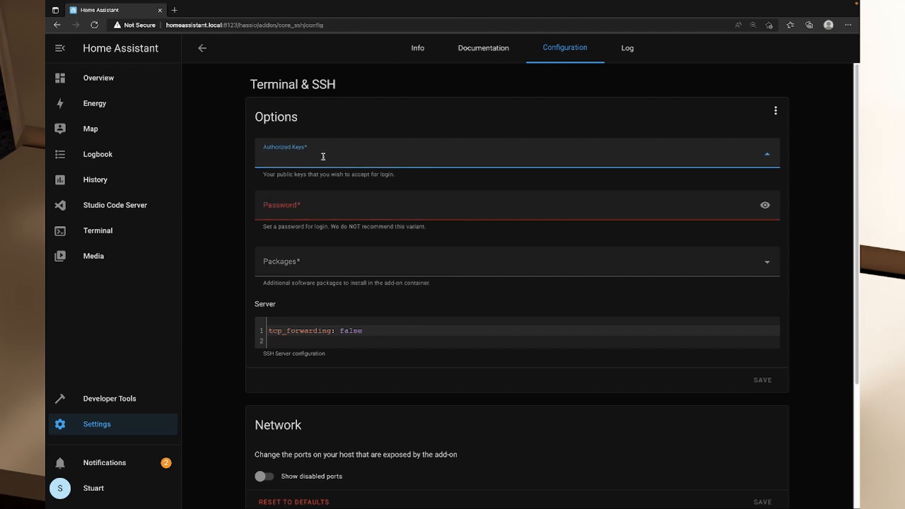
left_click(329, 205)
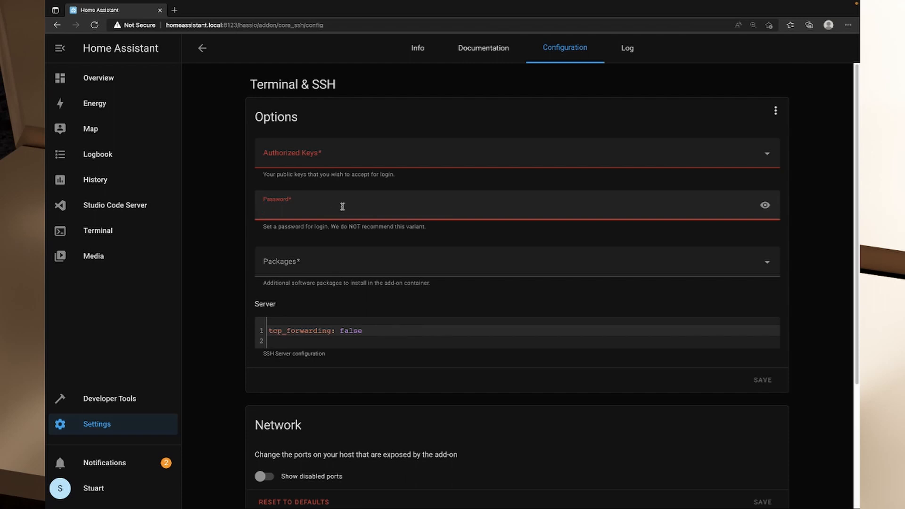
left_click(327, 154)
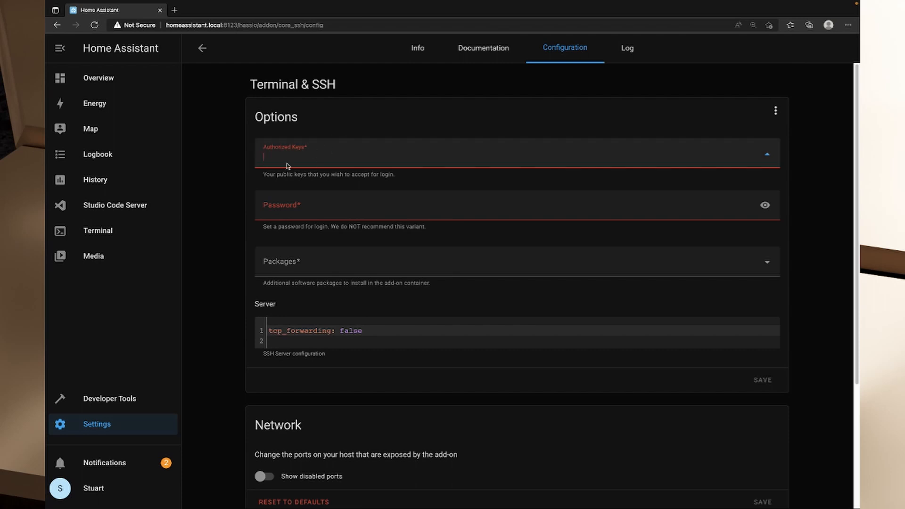
left_click(355, 207)
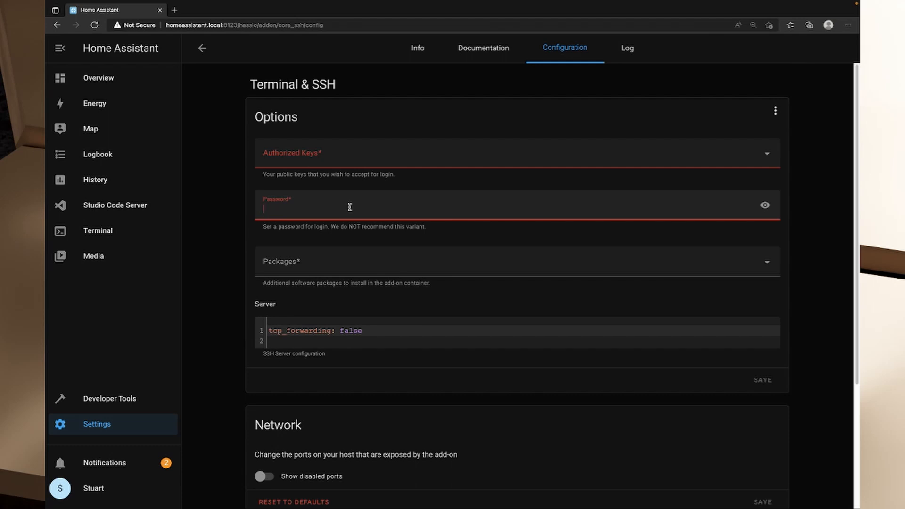
type("p")
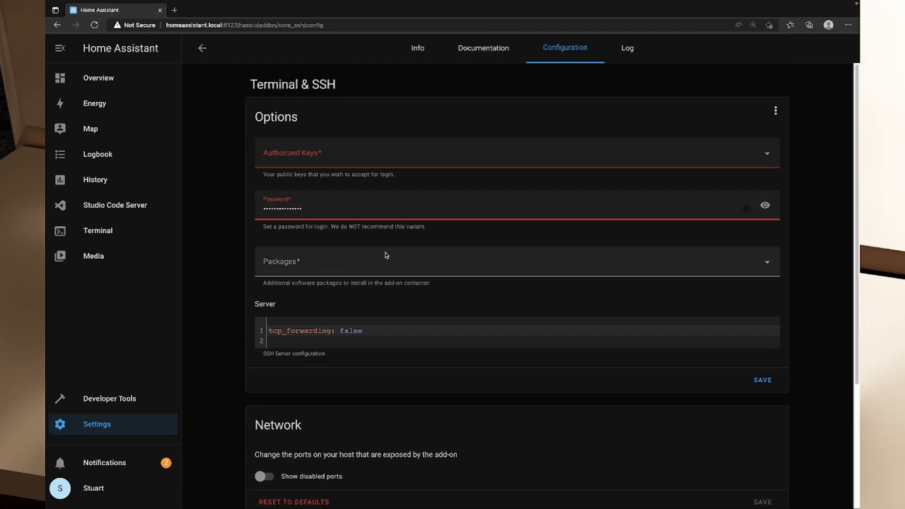
Show the disabled network ports, set the SSH port to 22 and save the network settings.
scroll(383, 256, "down", 3)
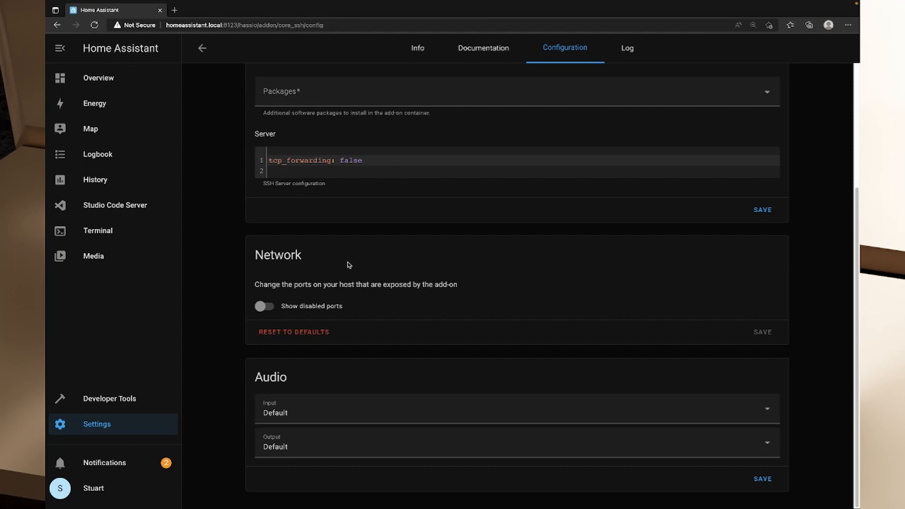
left_click(267, 307)
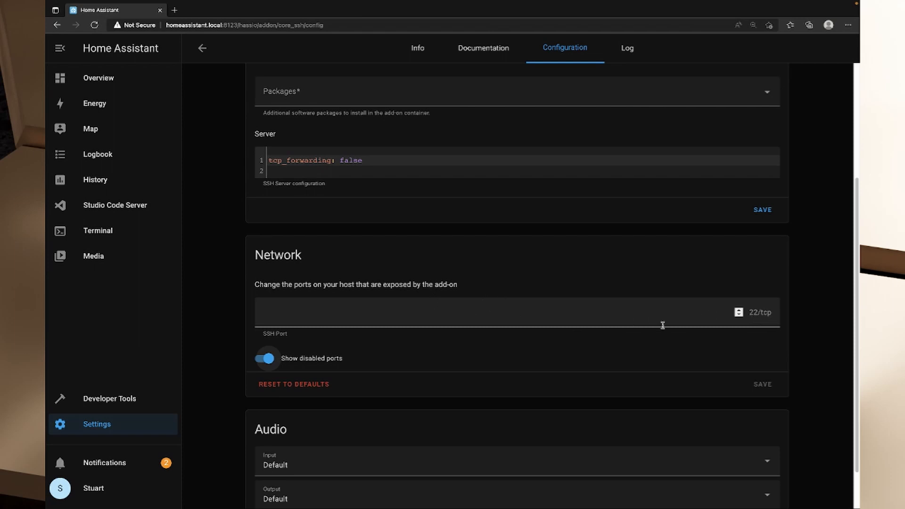
left_click(607, 323)
type("22")
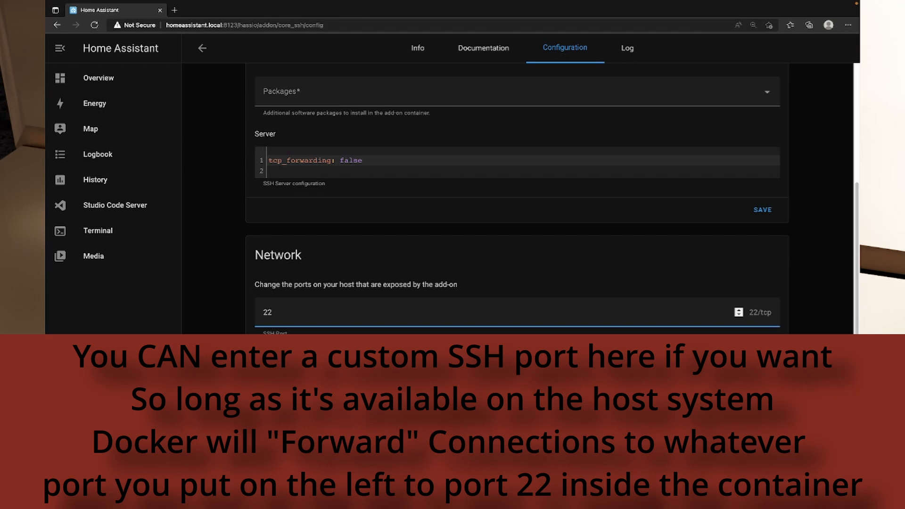
left_click(763, 358)
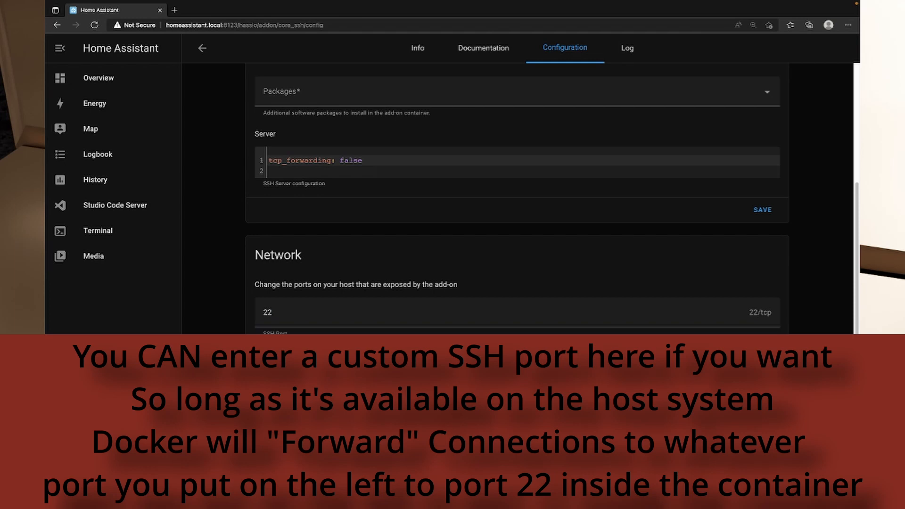
Re-enter the login password in the add-on options, save them and review the configuration.
scroll(671, 252, "up", 4)
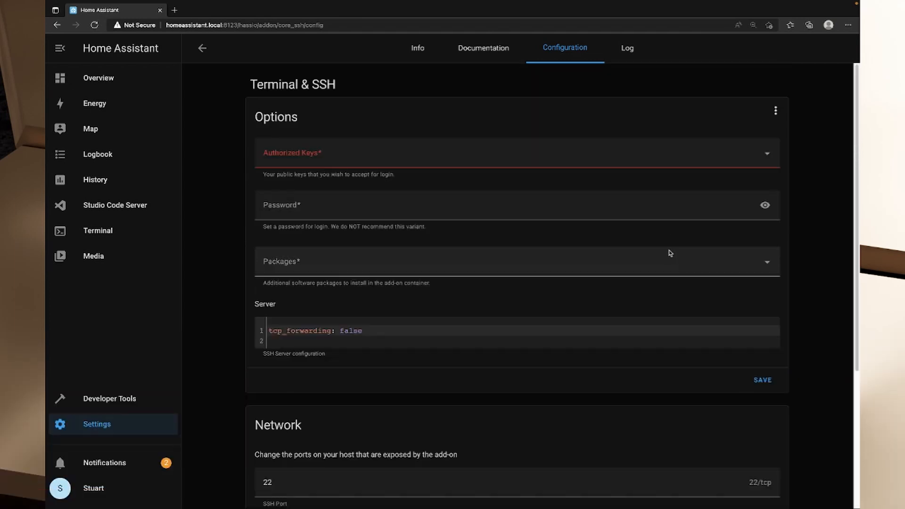
left_click(436, 210)
type("p")
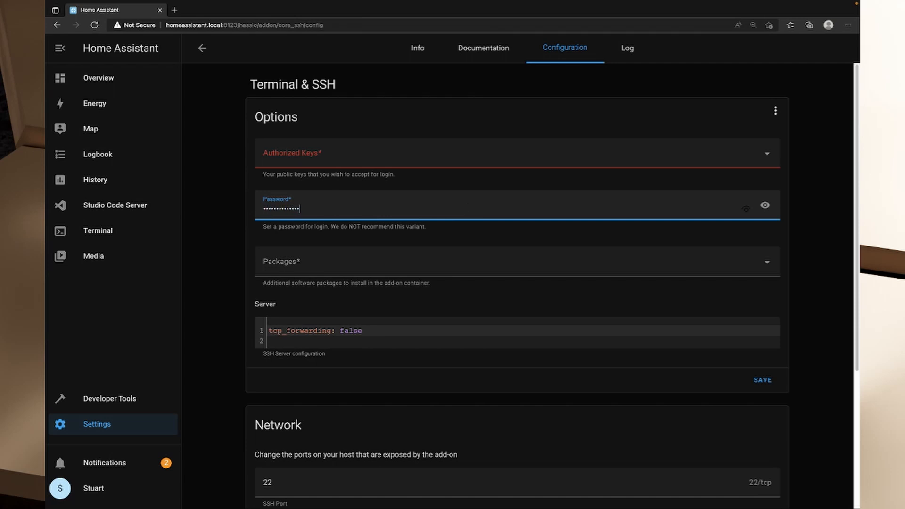
left_click(759, 381)
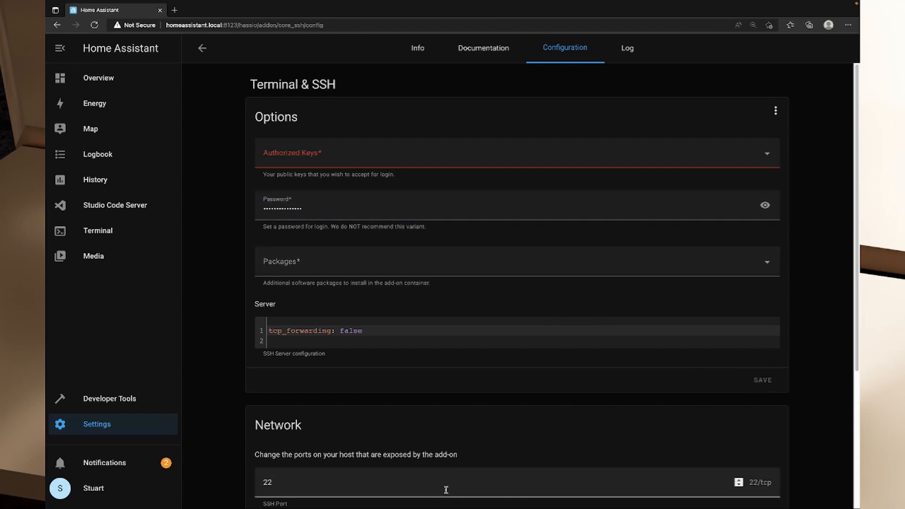
scroll(462, 404, "down", 4)
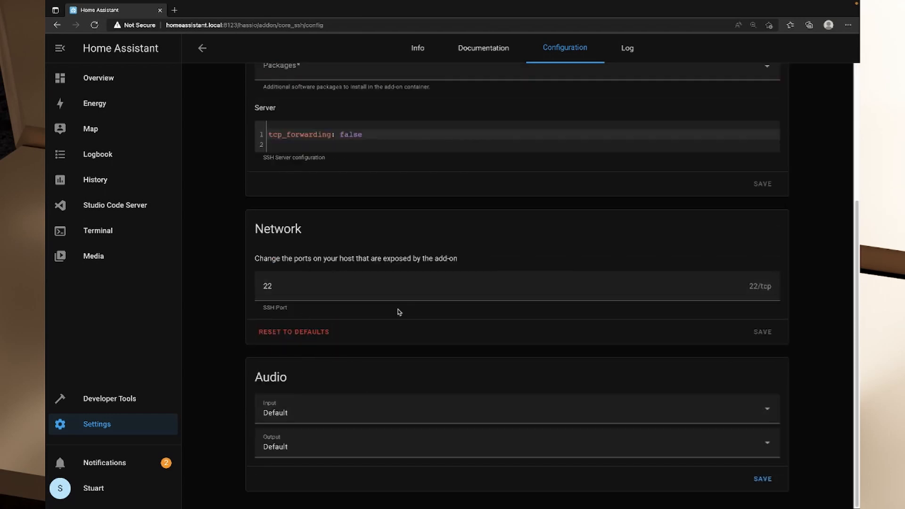
scroll(425, 367, "up", 4)
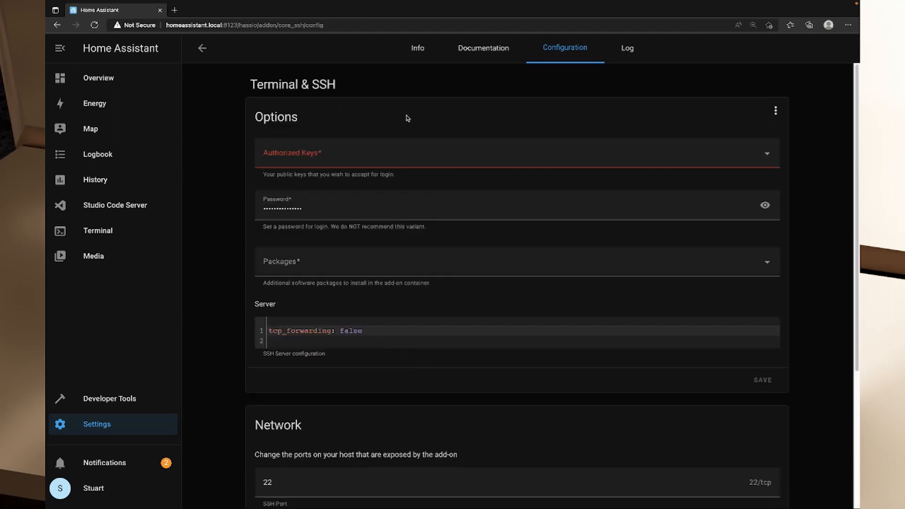
Start the Terminal & SSH add-on and open its web terminal, reloading it until the command line loads.
left_click(418, 53)
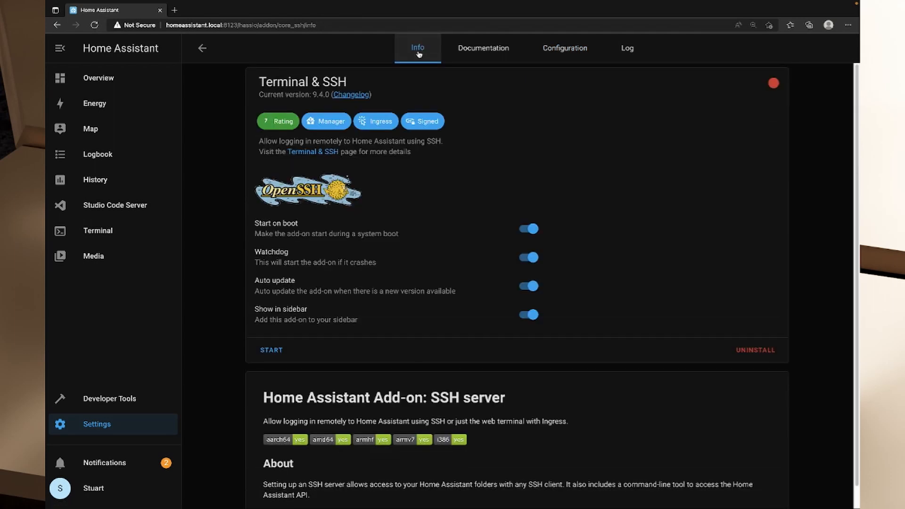
left_click(268, 356)
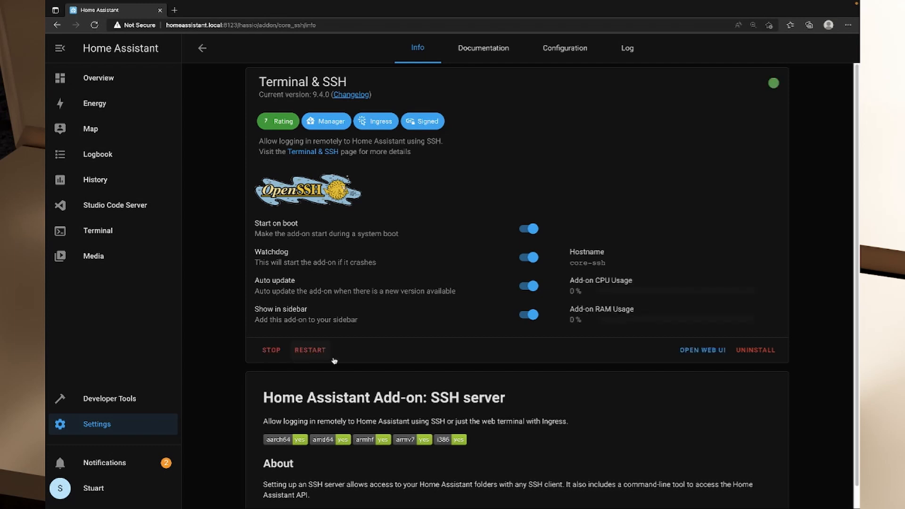
left_click(90, 232)
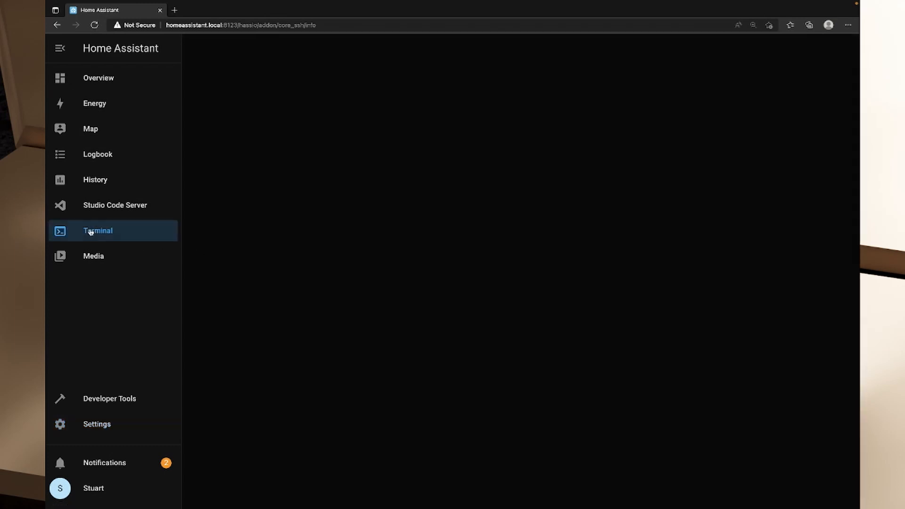
left_click(108, 237)
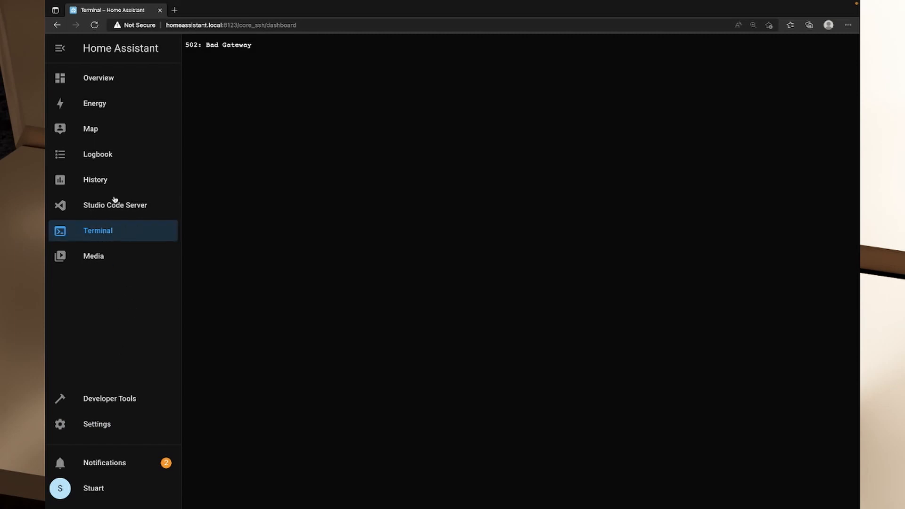
left_click(111, 234)
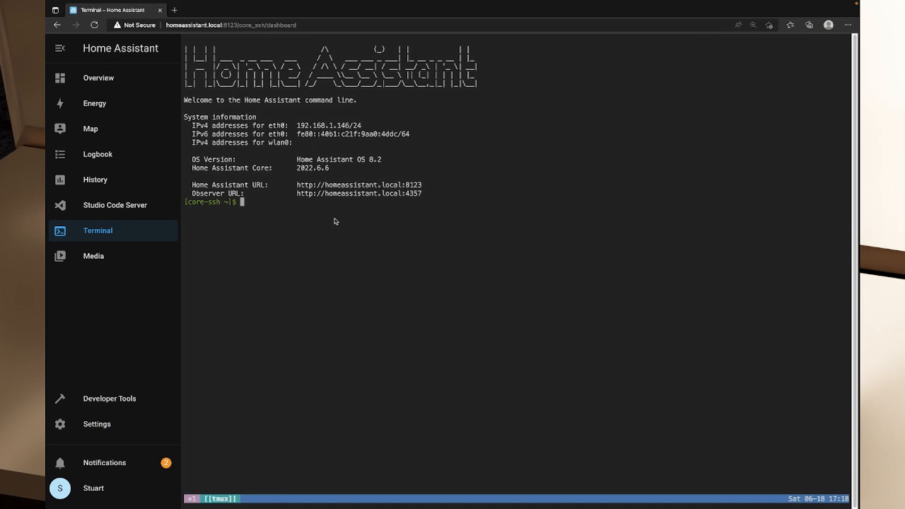
Run "ha" in the terminal and examine the available Home Assistant CLI commands, including jobs and core.
type("ha")
key("Return")
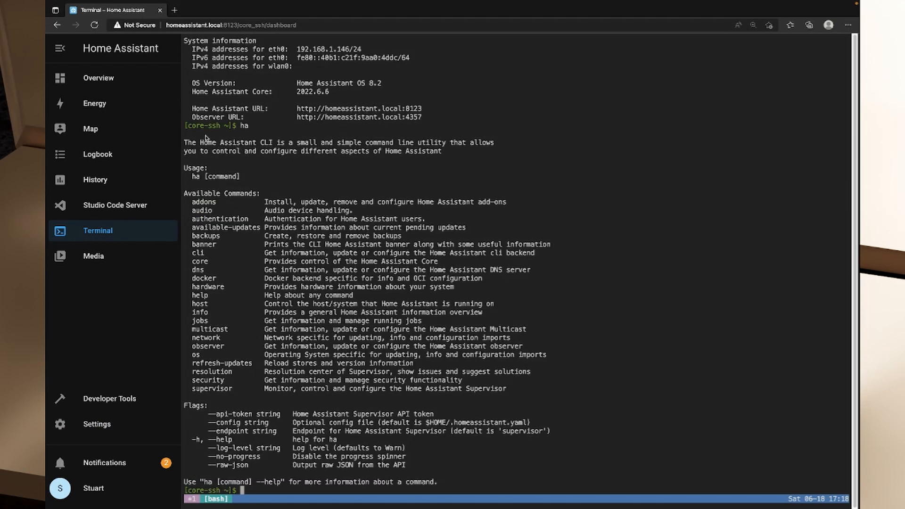
left_click_drag(269, 201, 483, 388)
left_click_drag(246, 306, 495, 303)
left_click_drag(265, 262, 381, 255)
Run "ha core" in the terminal and examine its subcommands and the example for updating to a specific version.
type("ha caor")
key("Return")
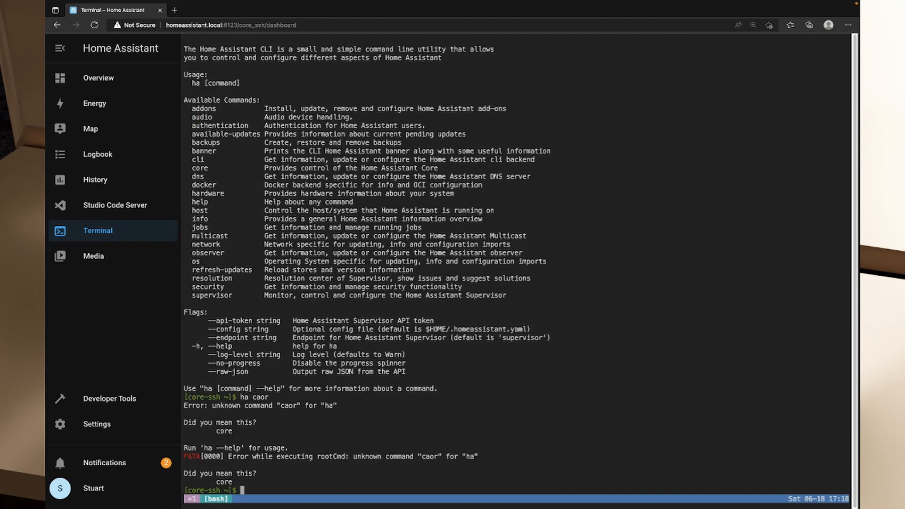
type("ha core")
key("Return")
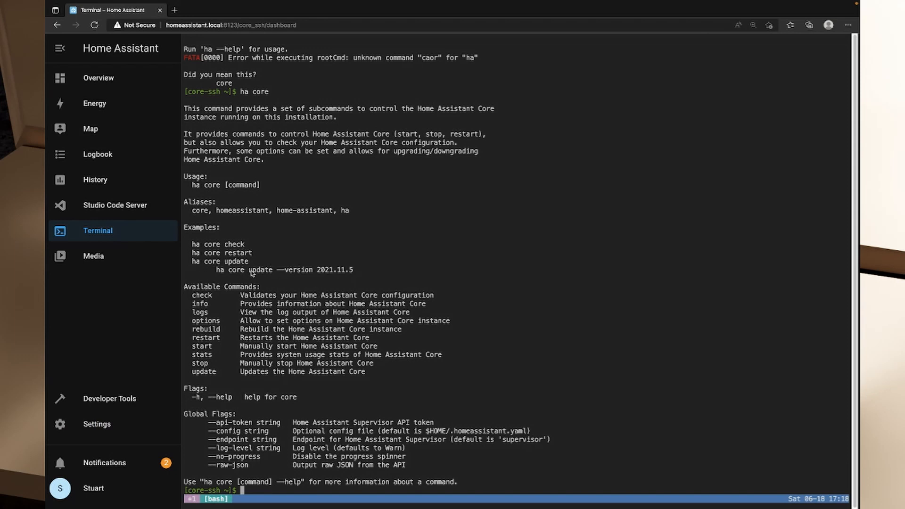
left_click_drag(235, 271, 351, 272)
Run "ha core info" and examine the architecture, IP address, machine type and port it reports.
type("ha core info")
key("Return")
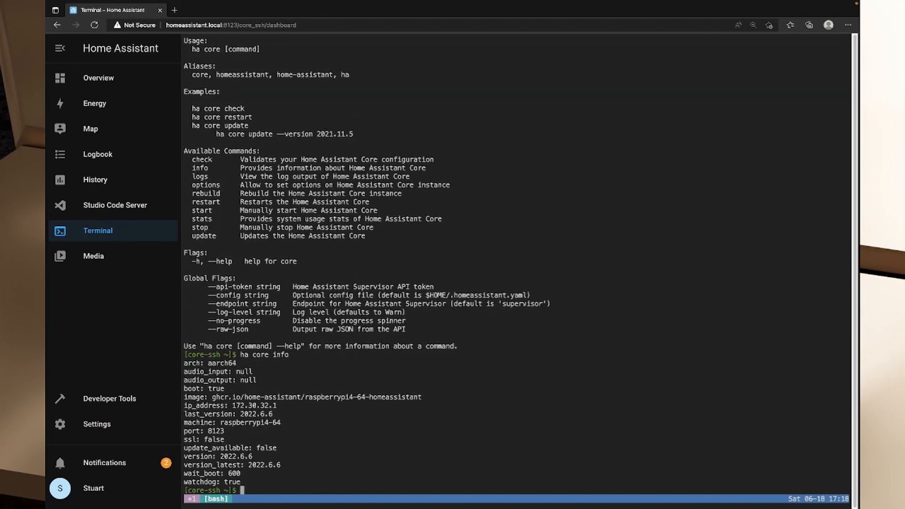
left_click_drag(187, 363, 250, 363)
left_click_drag(206, 407, 302, 410)
left_click_drag(209, 414, 307, 434)
Run "hostname" in the web terminal and again in the Mac's iTerm2 window, and compare the two machines.
type("hostname")
key("Return")
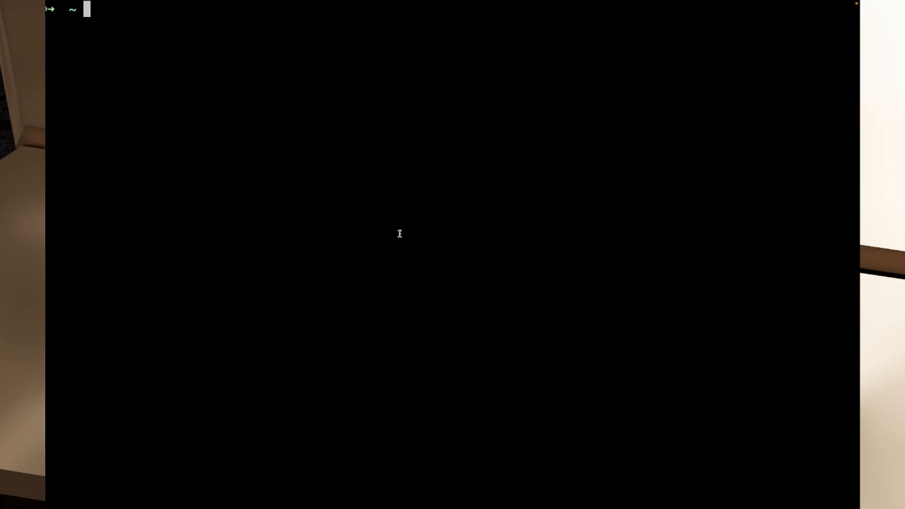
mouse_move(320, 1)
mouse_move(124, 2)
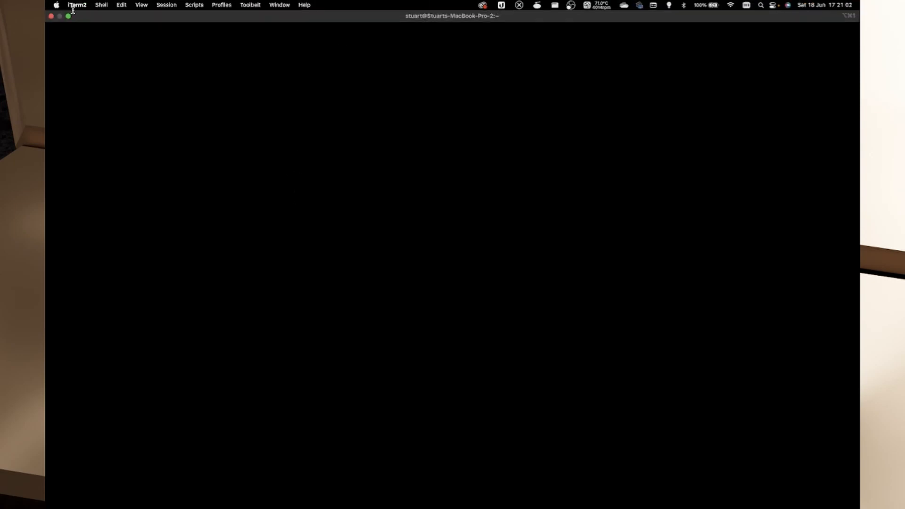
type("hostname")
key("Return")
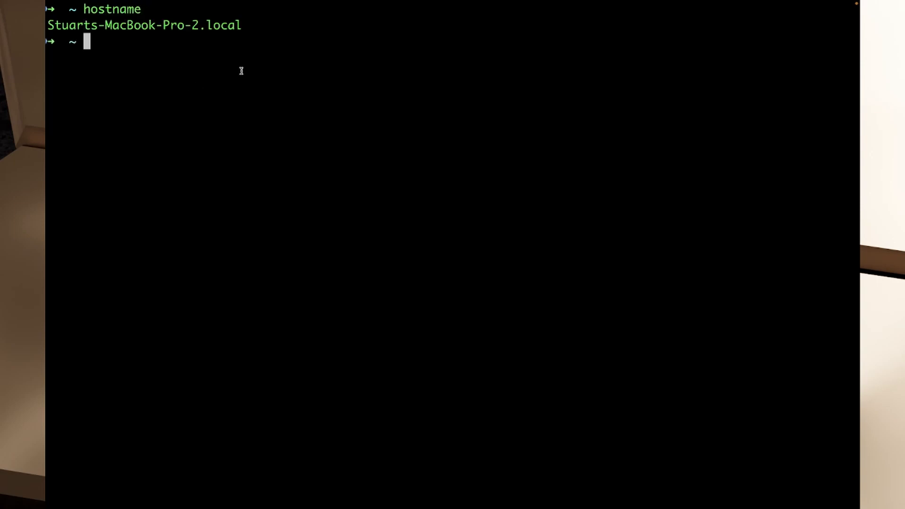
key("ctrl+Left")
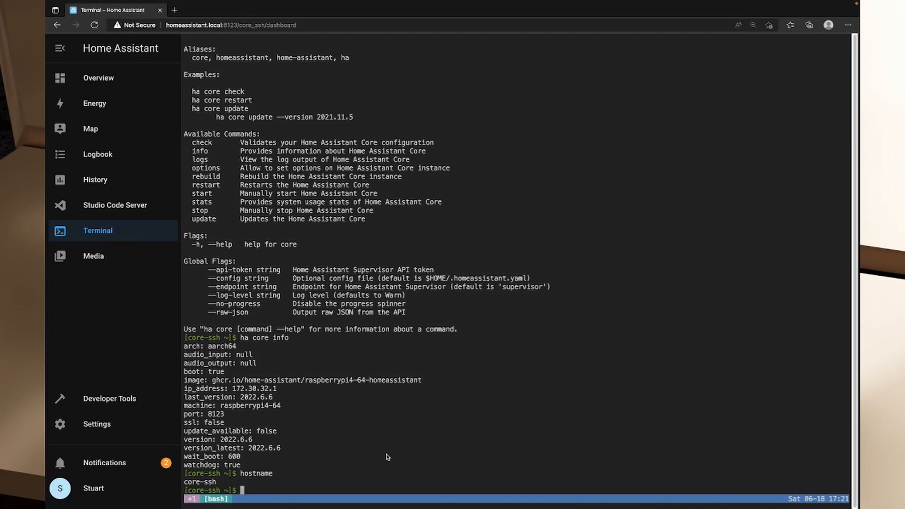
key("ctrl+Right")
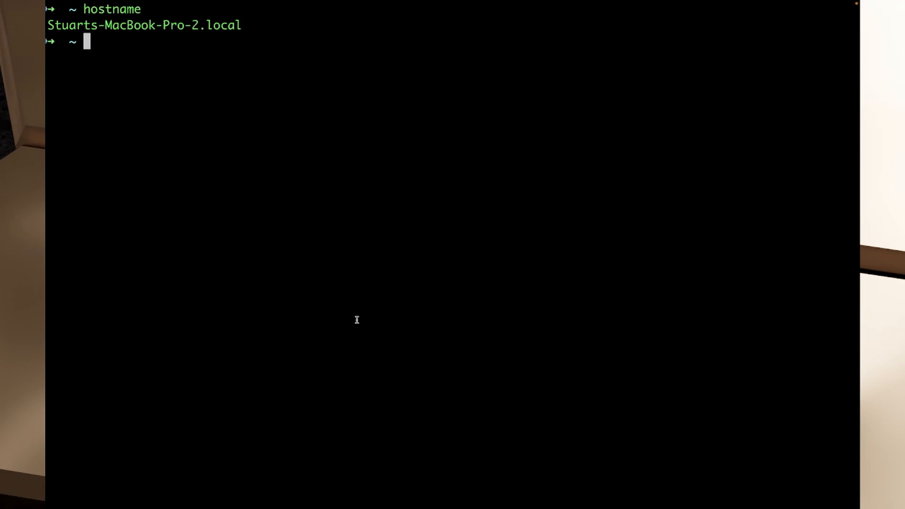
type("ssh root@192.168")
type(".146")
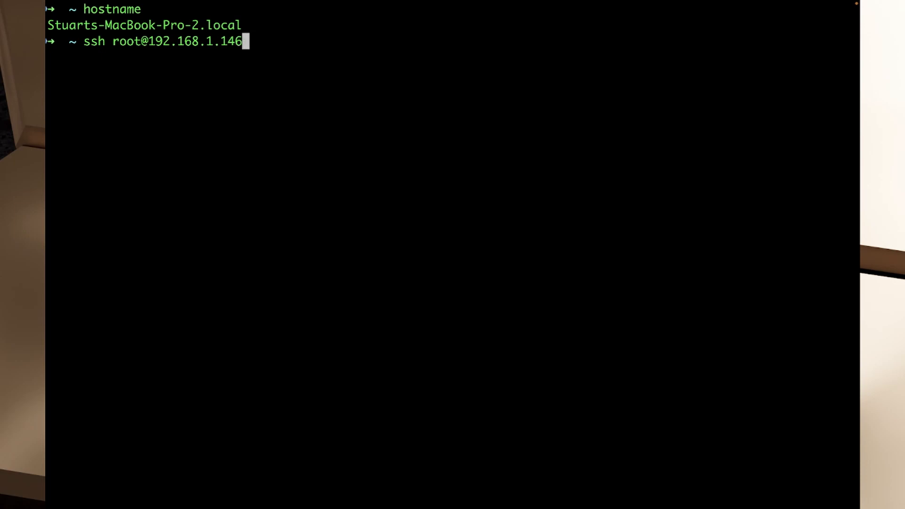
key("Return")
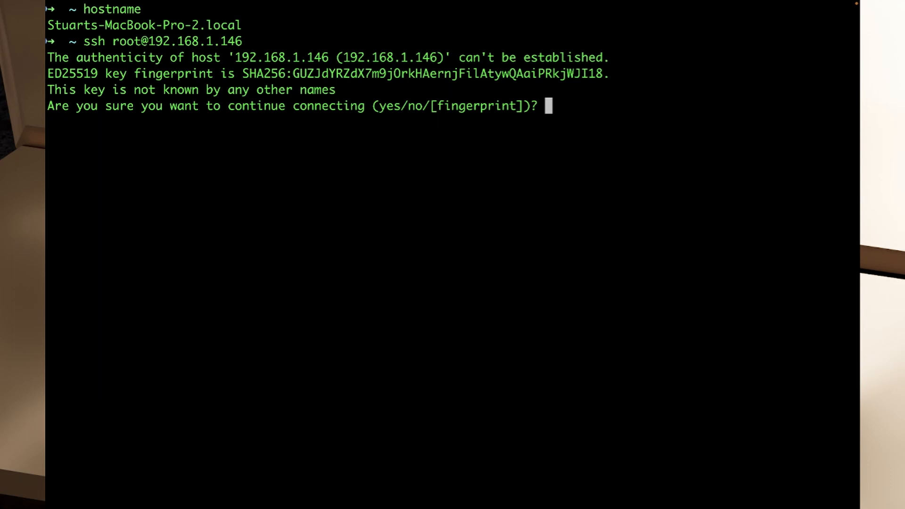
type("yes")
key("Return")
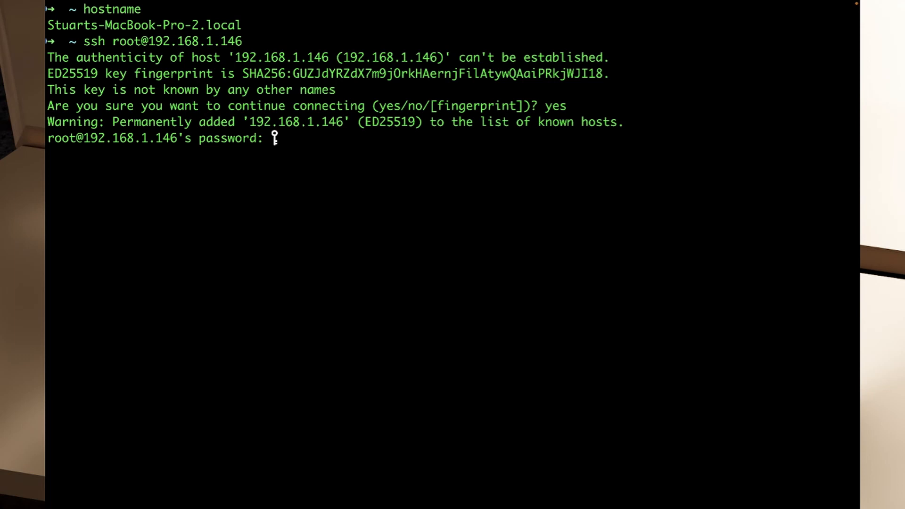
key("Return")
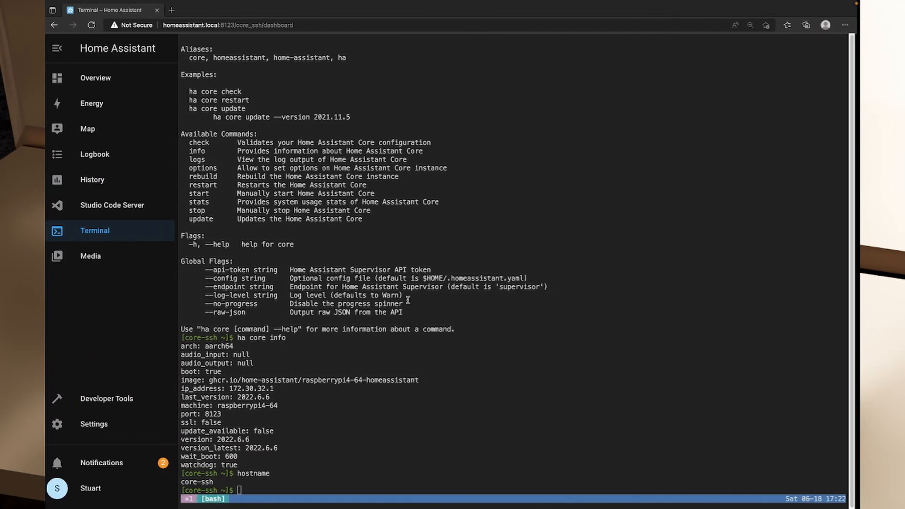
scroll(317, 285, "up", 15)
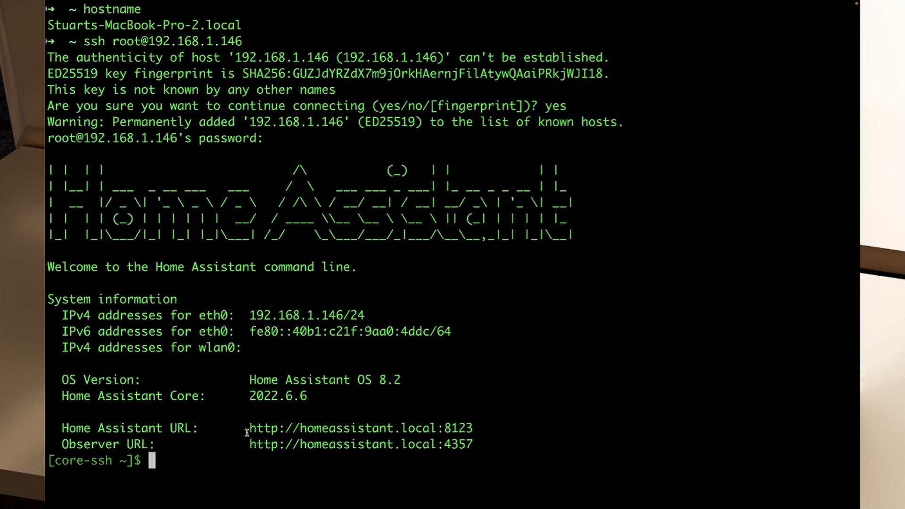
Run "ha core info" in the SSH session and close the connection with "exit".
type("ha core ")
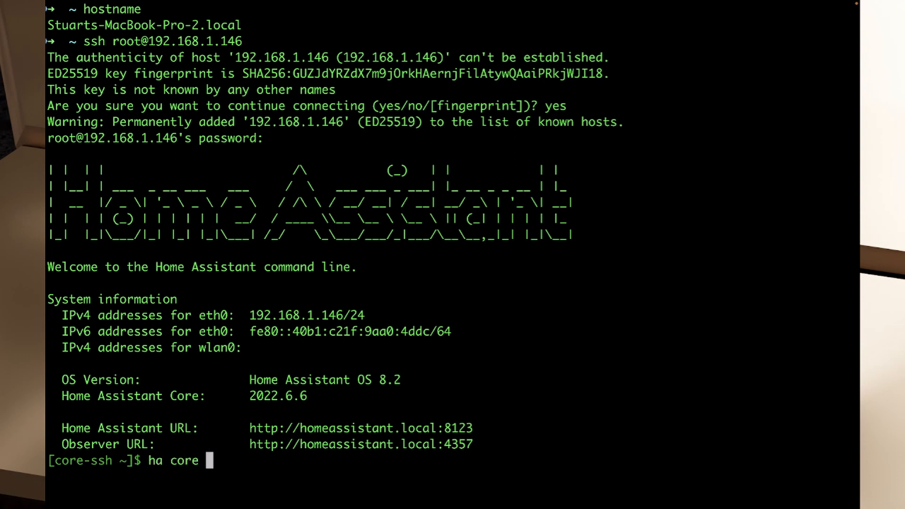
type("info")
key("Return")
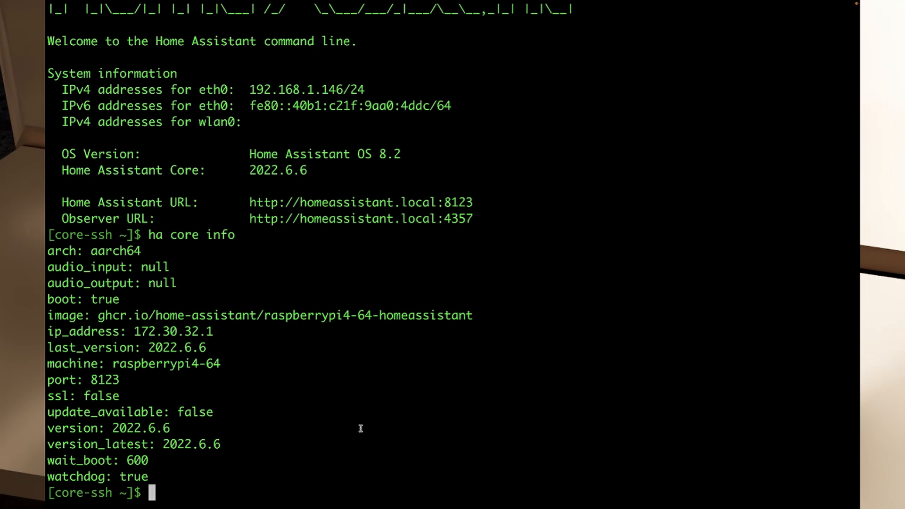
type("exit")
key("Return")
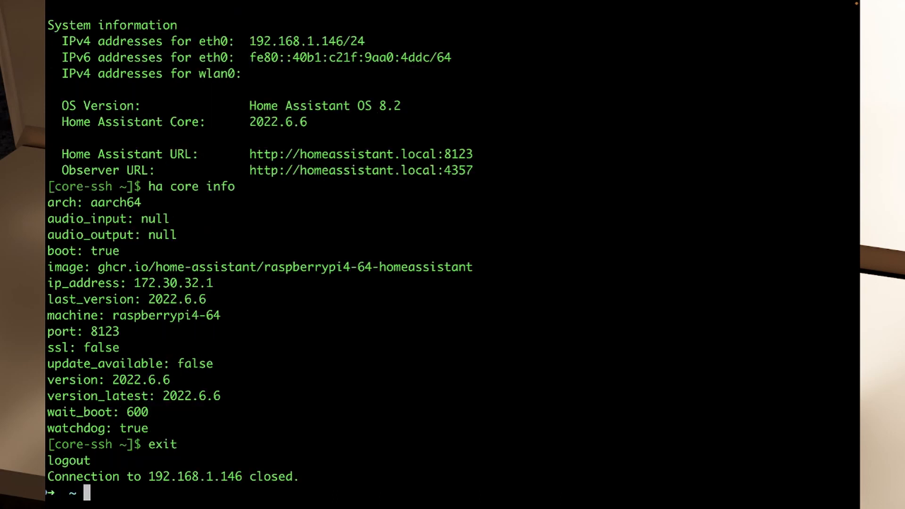
Review the SSH session output in iTerm2, including the ssh command and the host key prompt.
scroll(348, 370, "up", 4)
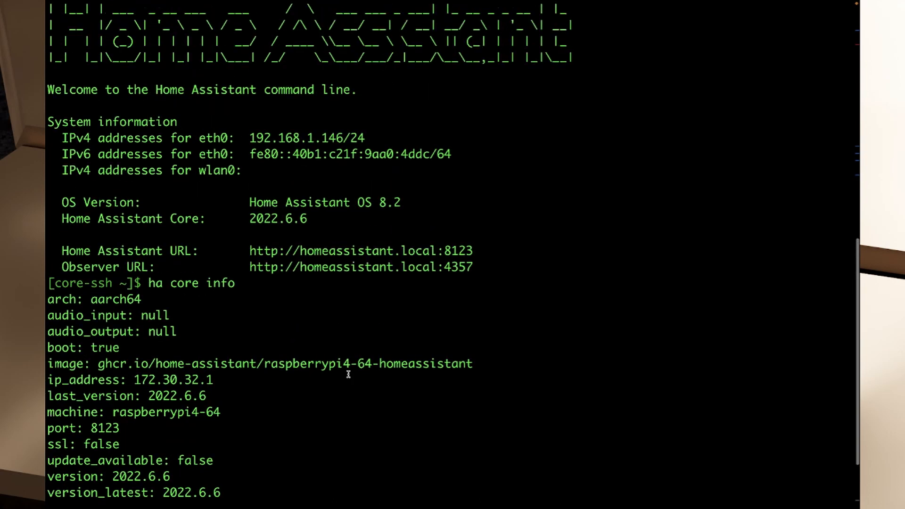
left_click_drag(47, 41, 118, 41)
left_click_drag(177, 41, 264, 42)
scroll(276, 75, "down", 4)
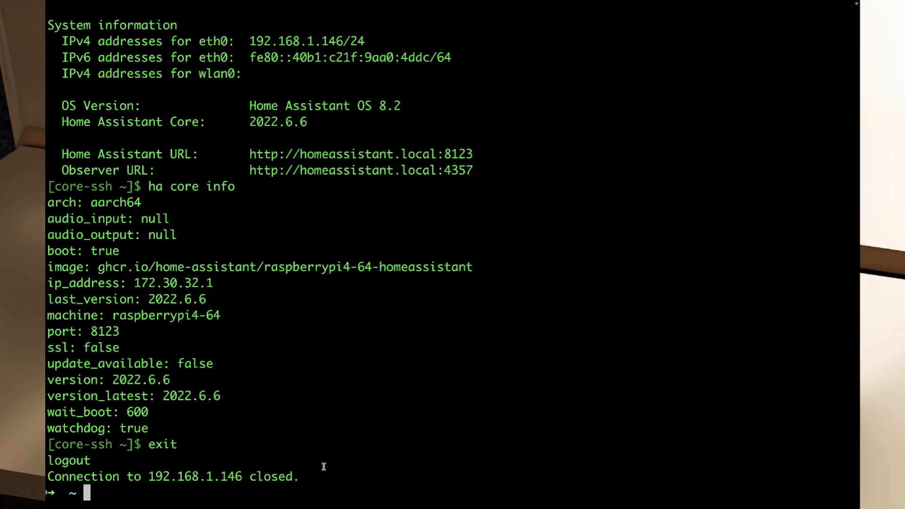
scroll(220, 165, "up", 5)
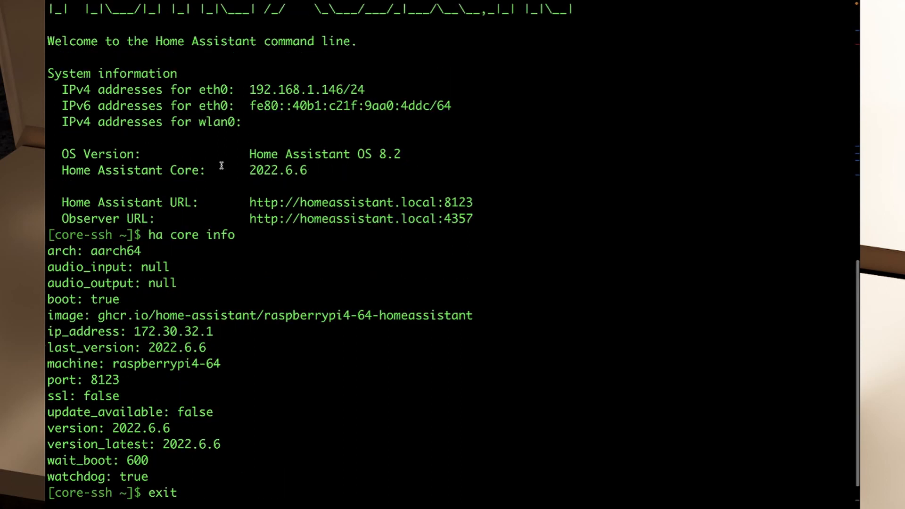
scroll(222, 165, "up", 2)
left_click(446, 89)
left_click_drag(445, 77, 156, 70)
left_click(79, 116)
scroll(385, 286, "down", 5)
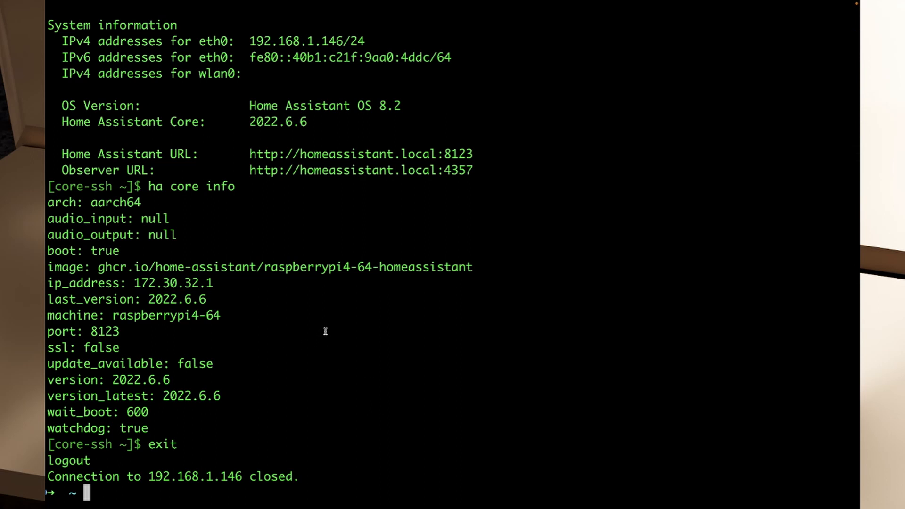
Switch back to Home Assistant and examine the authorized keys and password options of the Terminal & SSH add-on.
key("ctrl+Left")
scroll(381, 234, "up", 3)
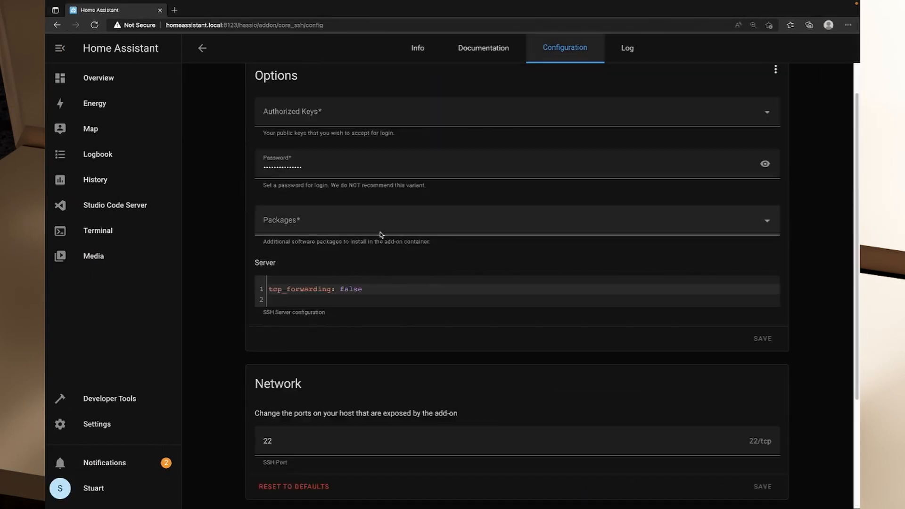
scroll(381, 234, "up", 2)
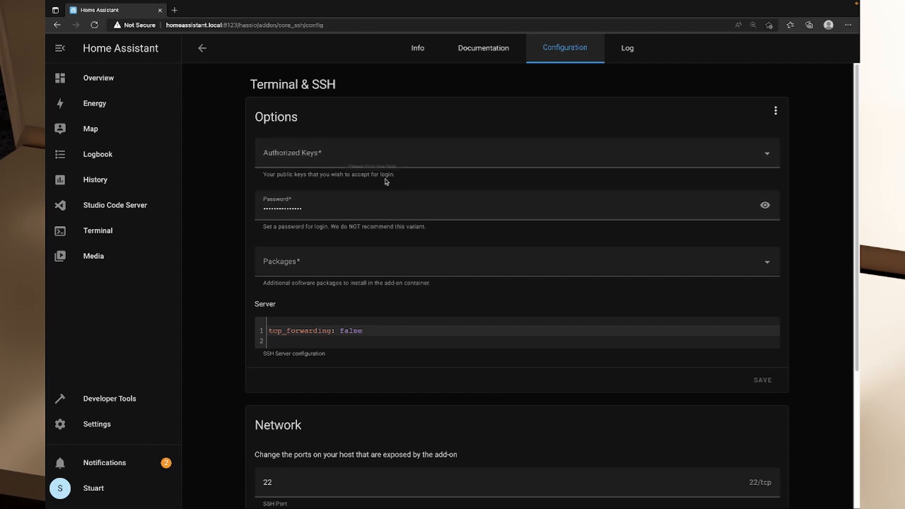
View the add-on repositories manager from the Add-on Store, close it and check the store's other management options.
left_click(97, 424)
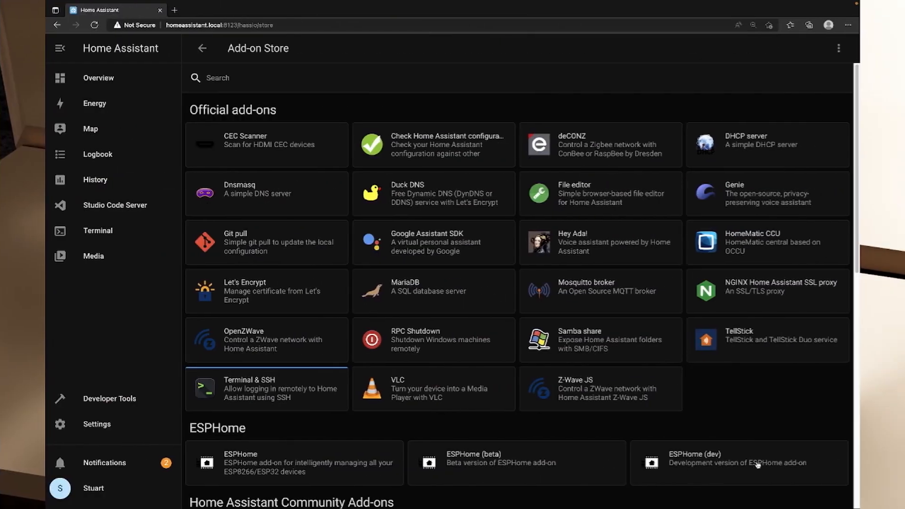
left_click(837, 51)
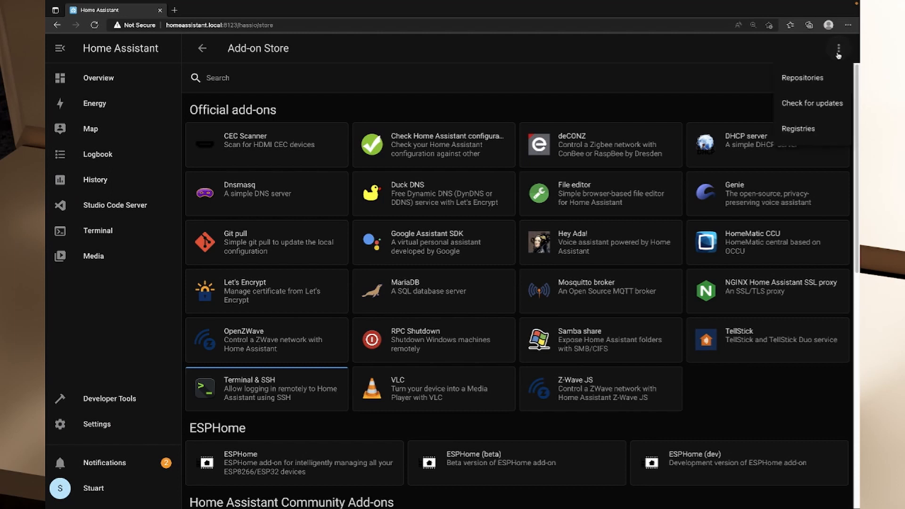
left_click(801, 78)
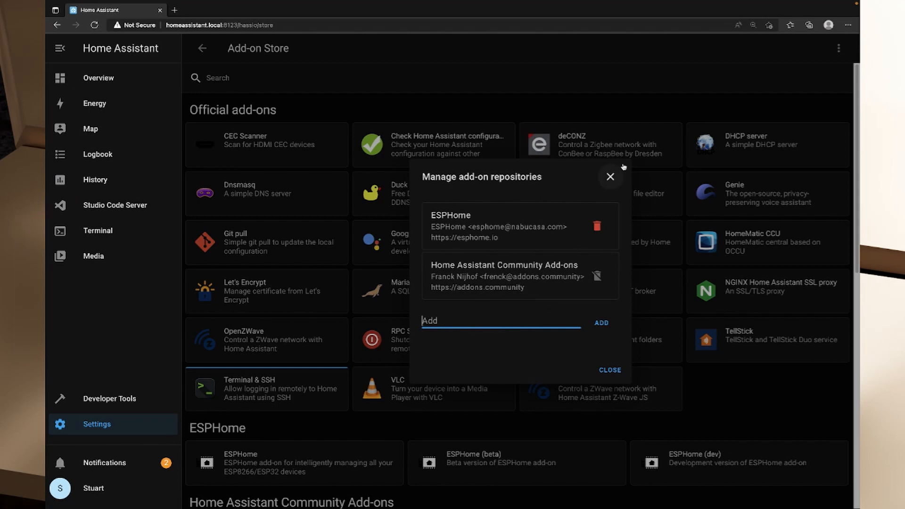
left_click(610, 177)
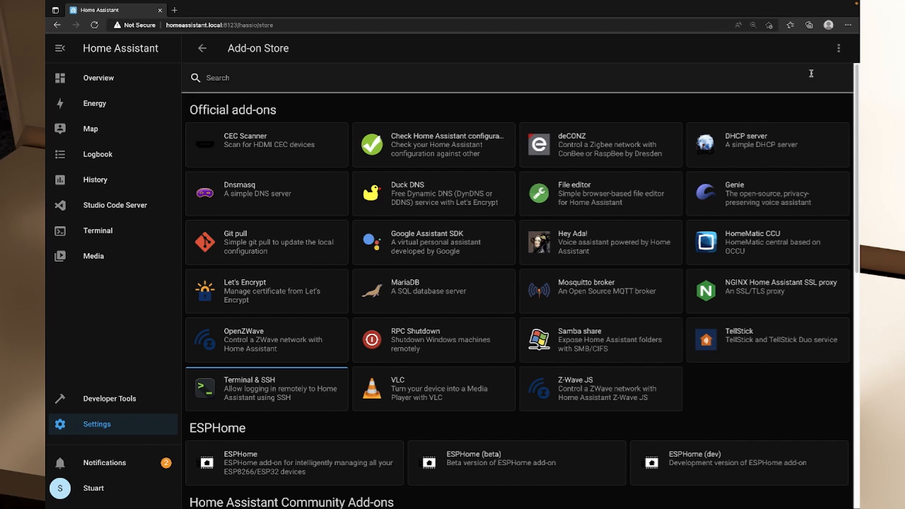
left_click(839, 50)
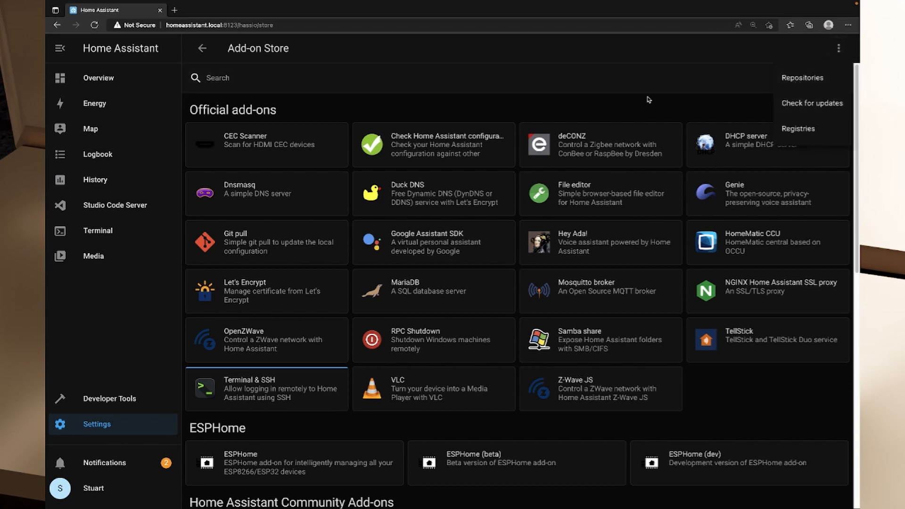
left_click(646, 97)
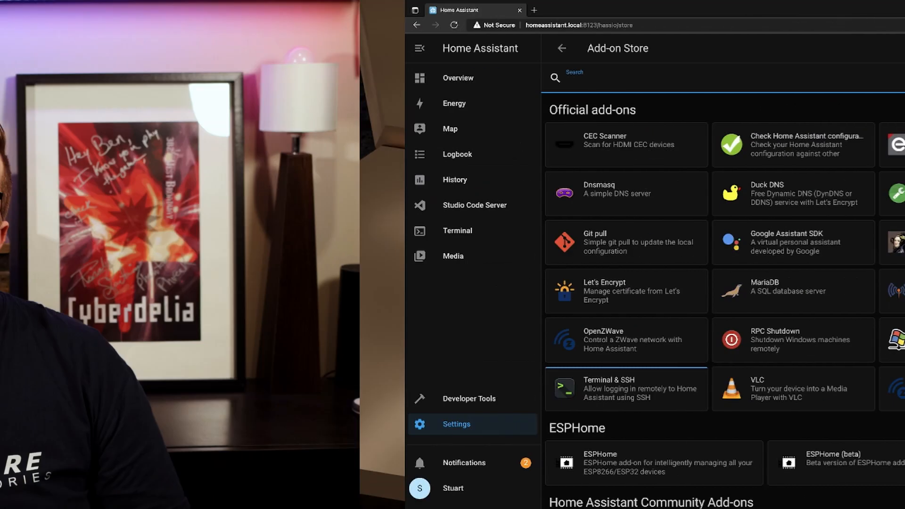